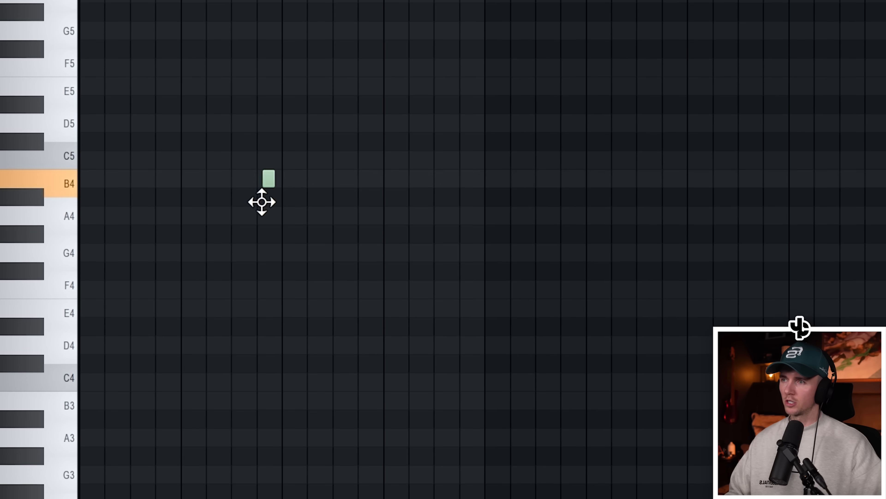
Draw a two-bar chord from bar 1 made of F4, G#4, C5 and D#5, and play it back.
left_click_drag(259, 200, 95, 249)
left_click_drag(52, 306, 50, 268)
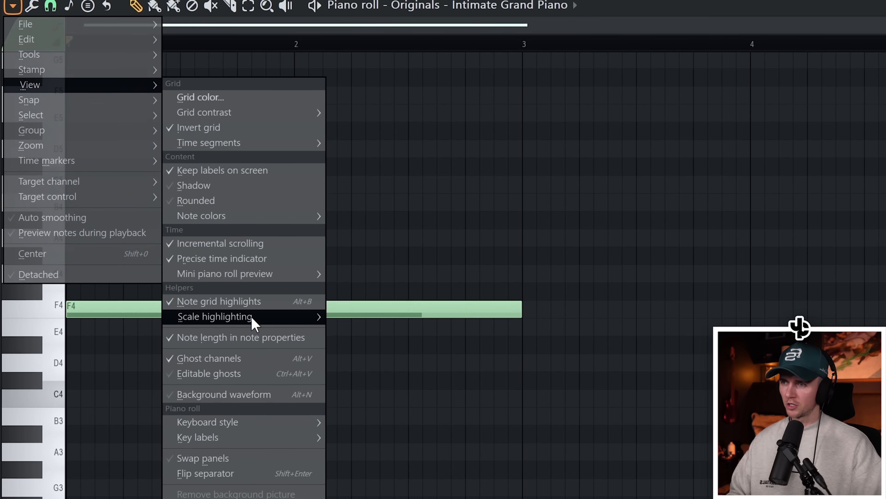
mouse_move(304, 316)
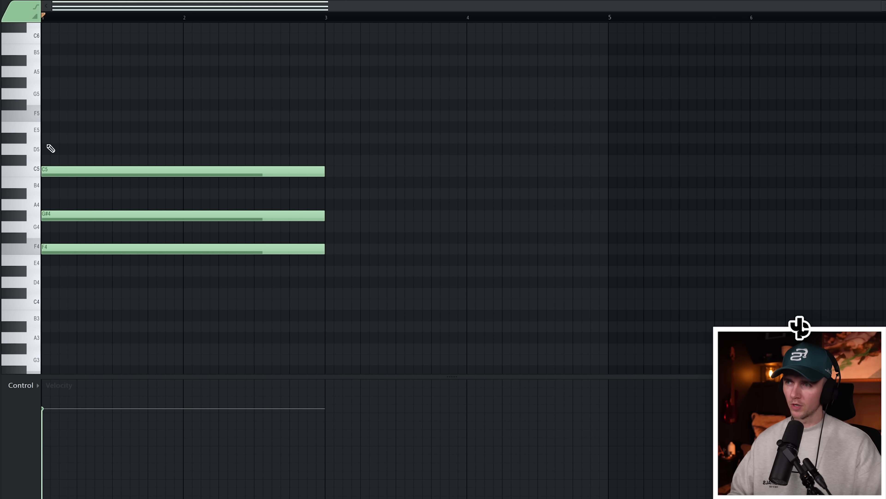
left_click(47, 139)
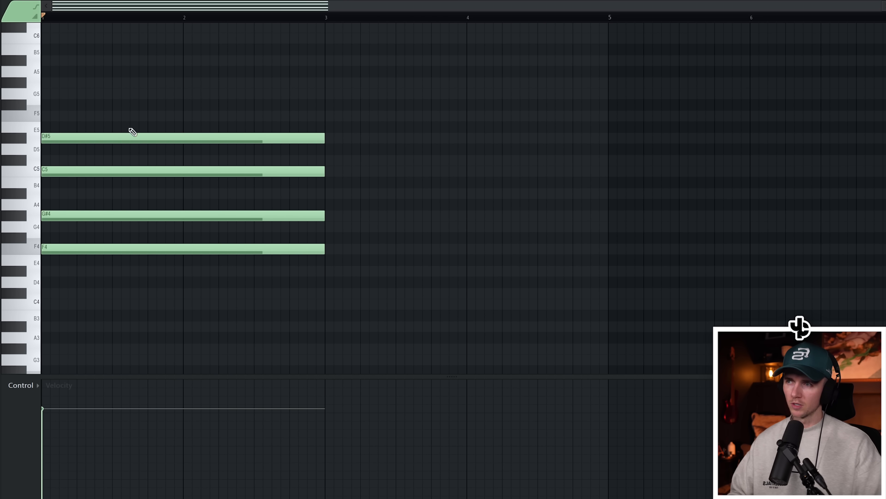
key("space")
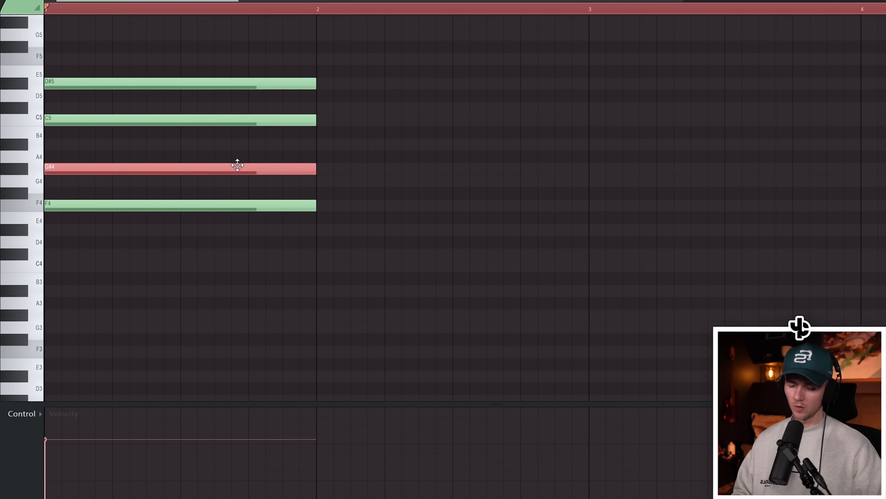
Lower the chord's G#4 note by one octave to G#3 and play the new voicing.
key("ctrl+Down")
key("ctrl+d")
key("space")
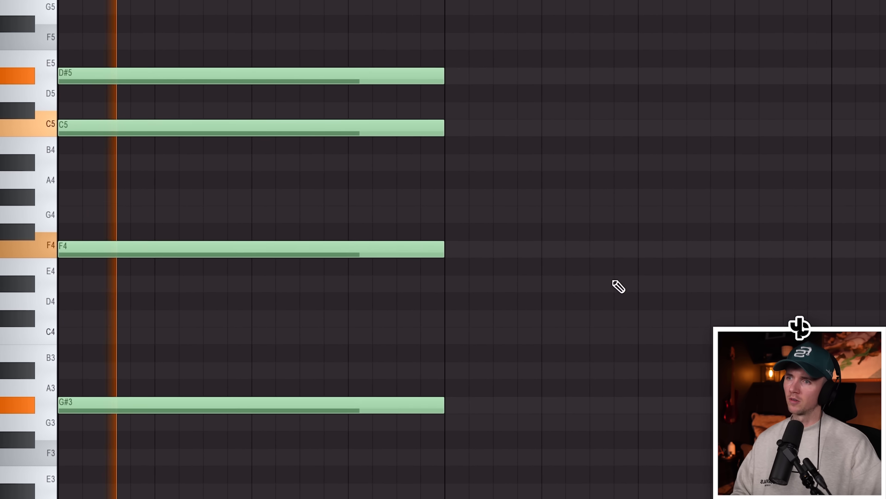
Transpose the whole four-note chord in bar 1 up one octave and play it.
key("ctrl+Up")
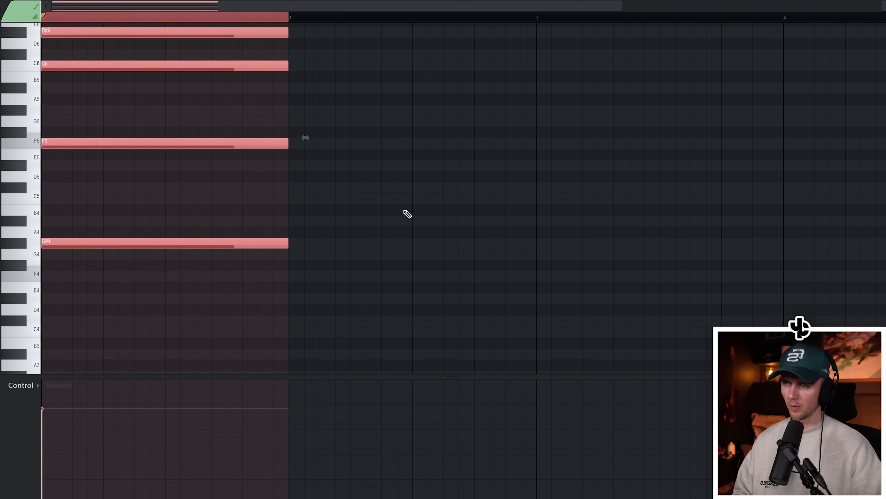
scroll(404, 211, "up", 1)
scroll(405, 211, "up", 1)
key("space")
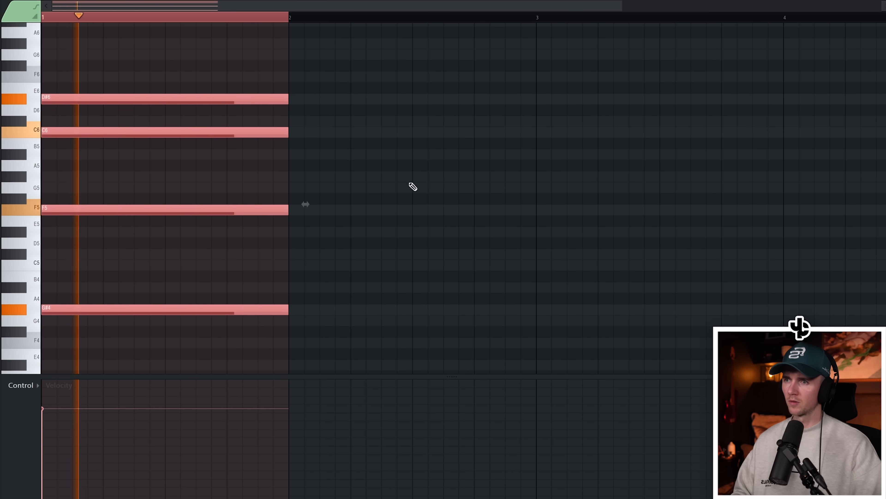
scroll(405, 211, "down", 2)
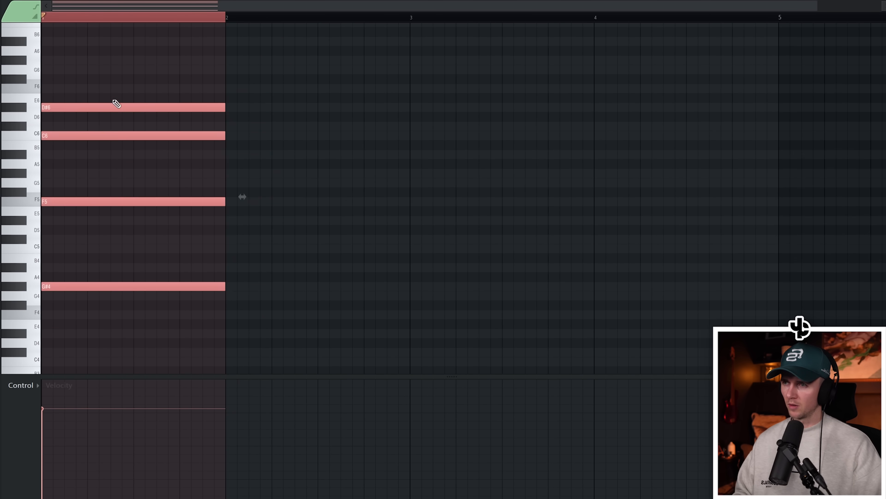
Duplicate the chord into bar 2 and revoice the copy, lowering F5 to E5 and raising G#4 to A#4.
left_click_drag(94, 108, 276, 105)
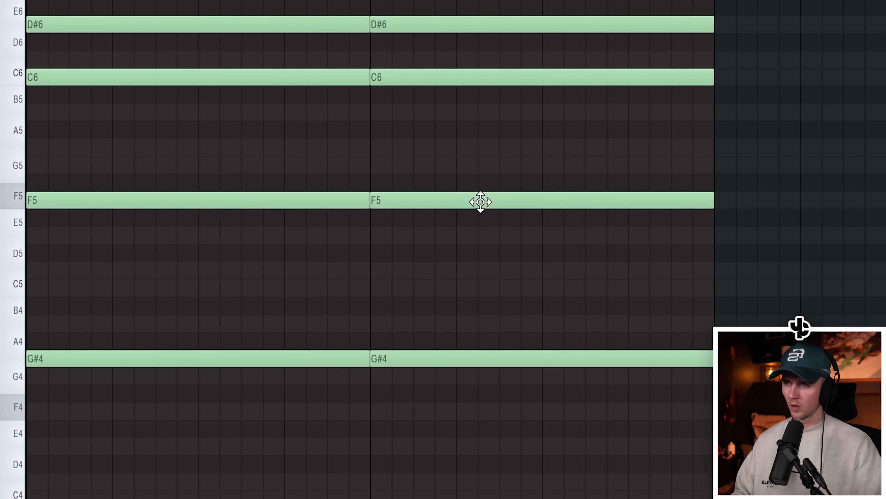
left_click_drag(486, 206, 490, 231)
key("space")
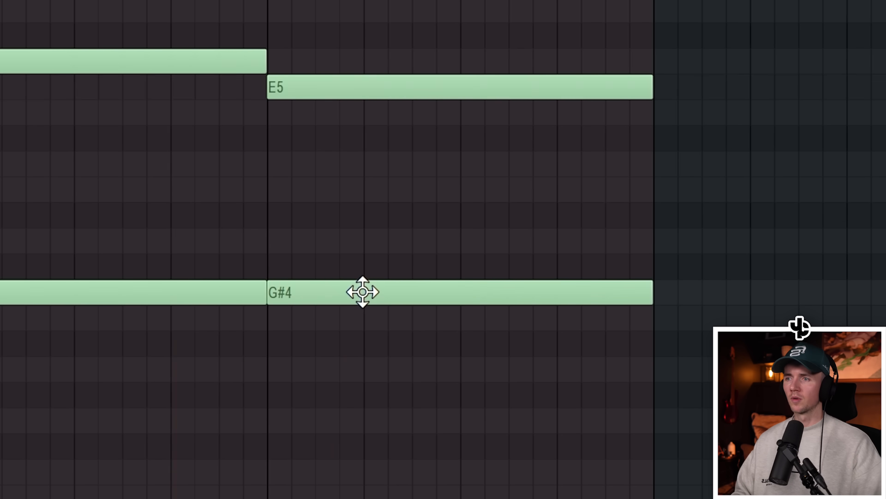
left_click_drag(363, 292, 368, 224)
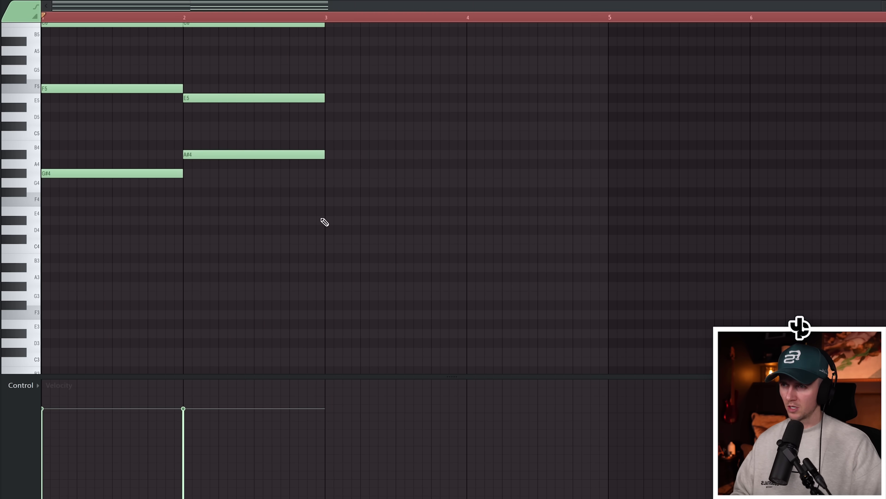
Build a third chord at bar 3 including D#4, D#5, G5 and A#5, and play the progression.
left_click(325, 222)
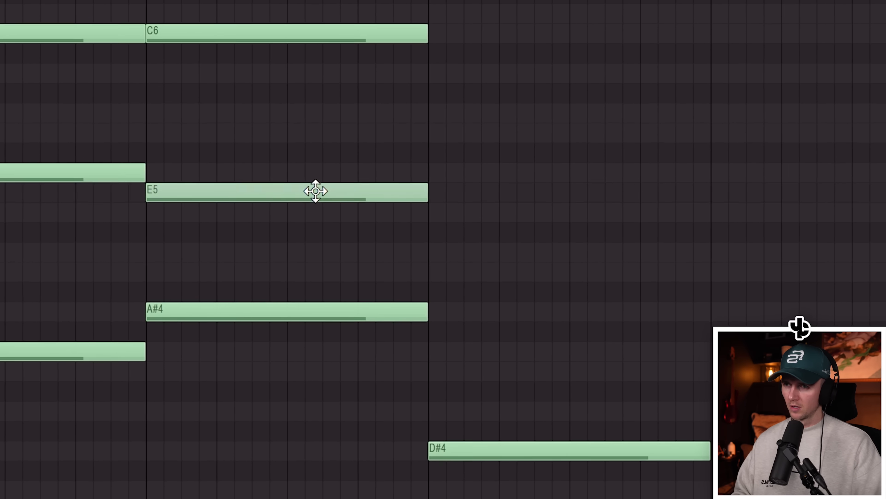
left_click(601, 120)
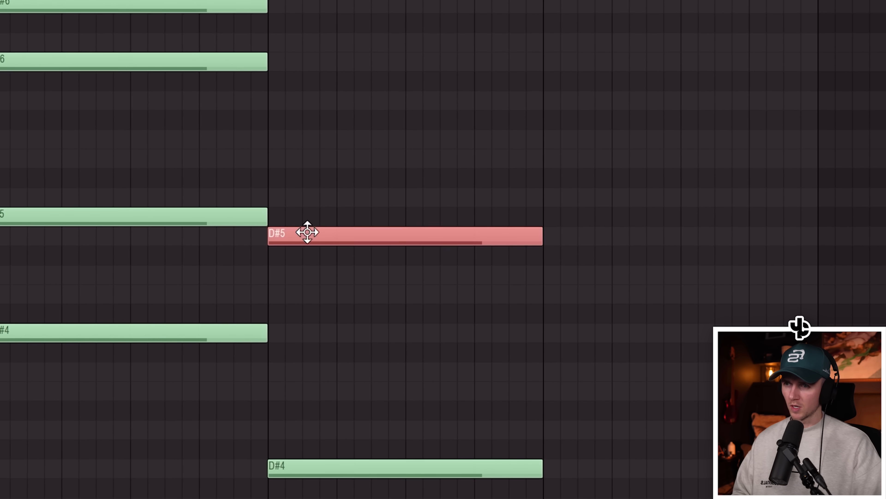
left_click(303, 205, "ctrl")
left_click(314, 231, "ctrl")
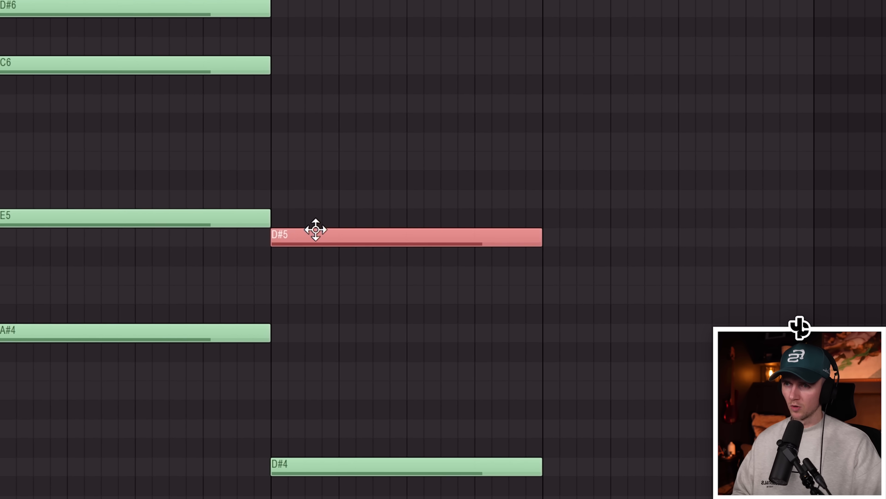
left_click(282, 167)
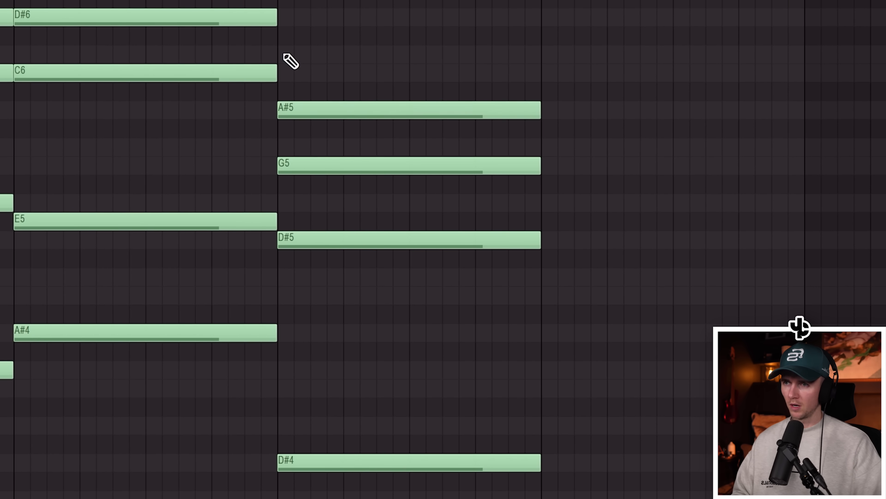
left_click(285, 55)
key("space")
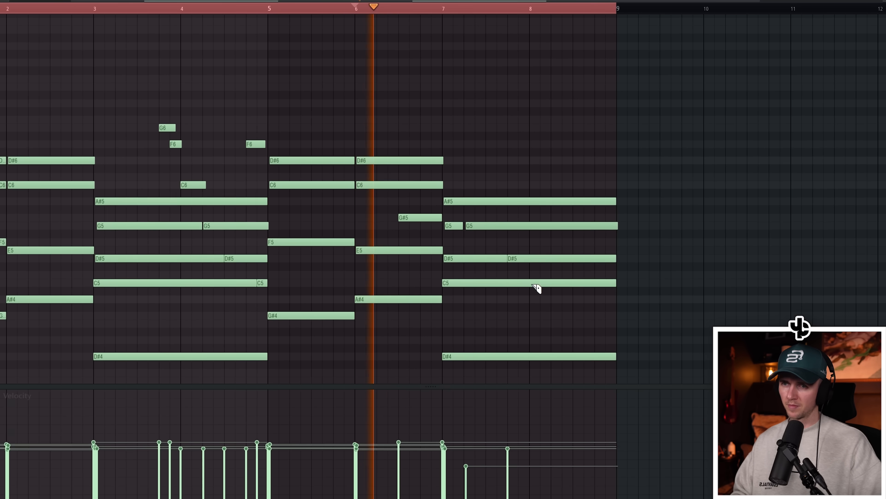
Split the last long C5 note at bar 8, and select the lowest note of every chord across the eight bars.
left_click(519, 292)
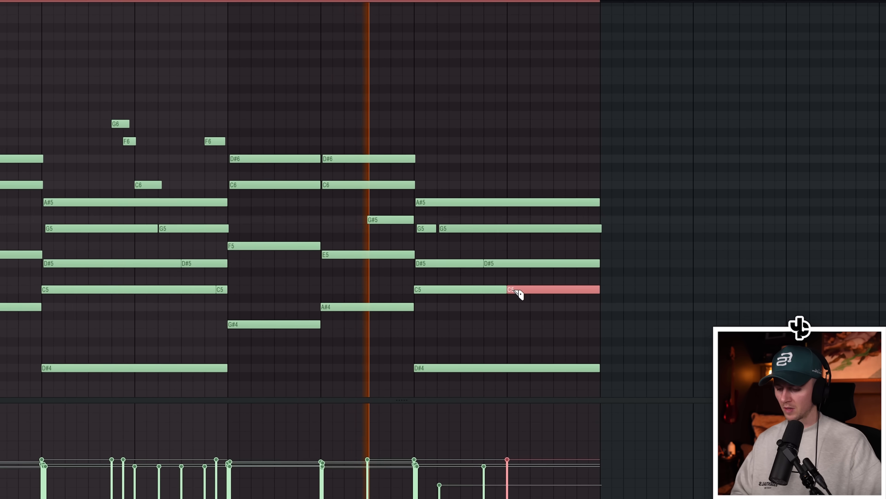
scroll(496, 295, "up", 3)
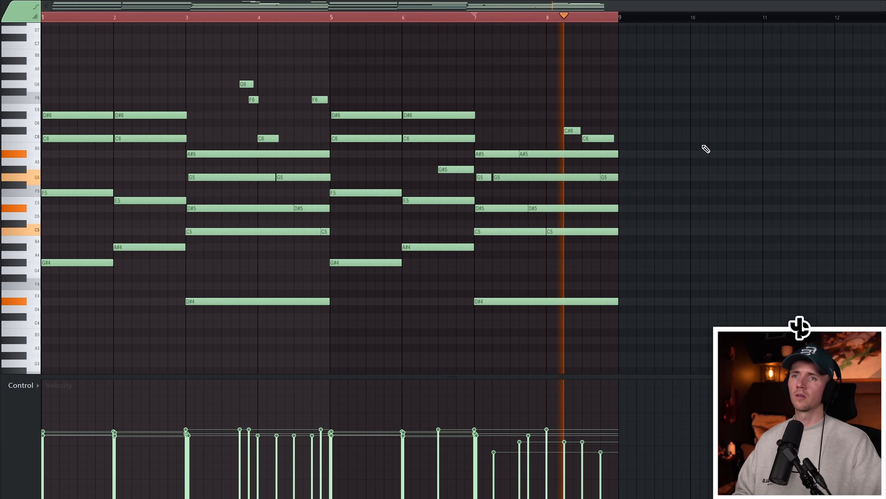
scroll(426, 65, "down", 2)
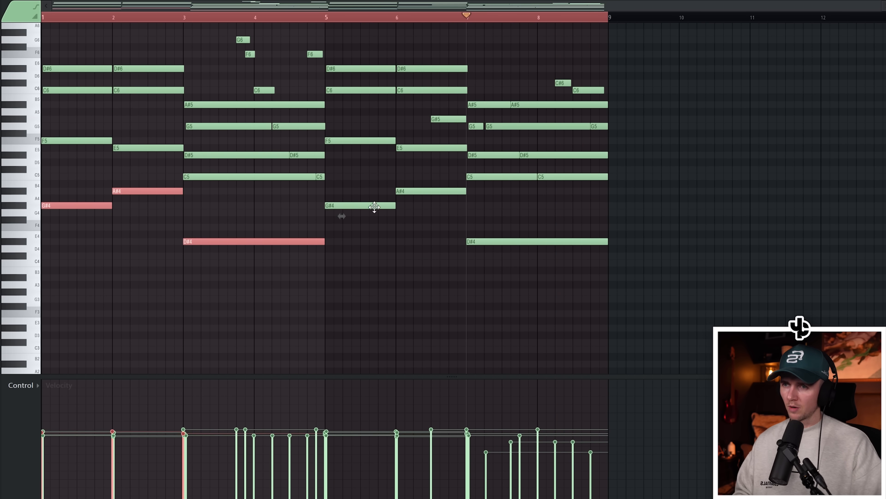
left_click_drag(370, 194, 479, 243)
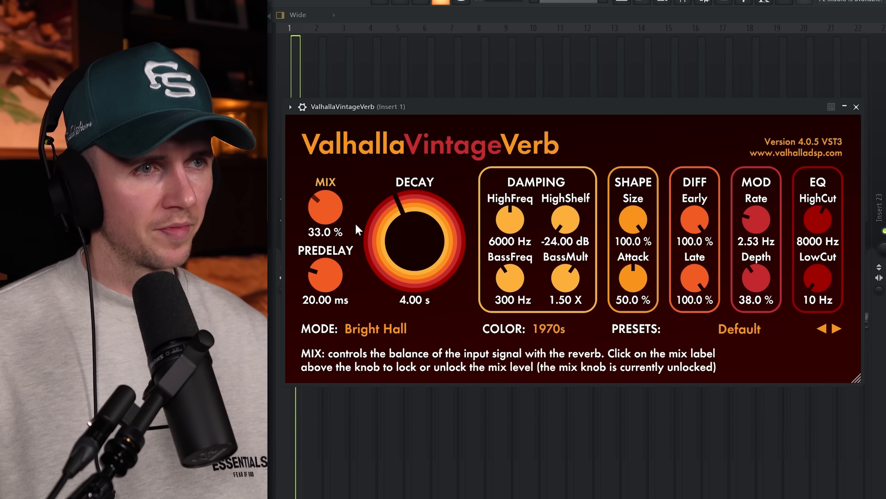
Set the decay of the ValhallaVintageVerb on Insert 1 to 2.10 s and adjust its EQ cuts and mix.
left_click_drag(384, 227, 654, 261)
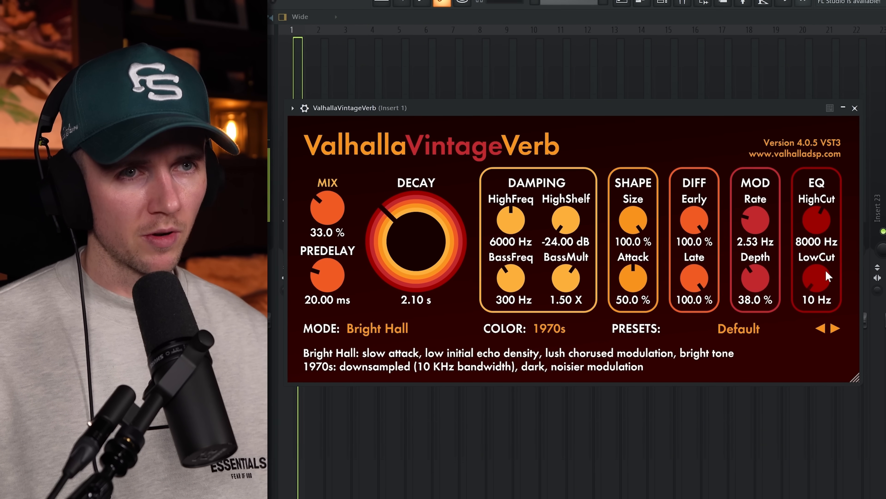
left_click_drag(828, 276, 805, 215)
left_click_drag(445, 244, 441, 232)
left_click_drag(332, 223, 338, 235)
mouse_move(431, 234)
left_mouse_down()
mouse_move(428, 244)
mouse_move(433, 237)
left_mouse_up()
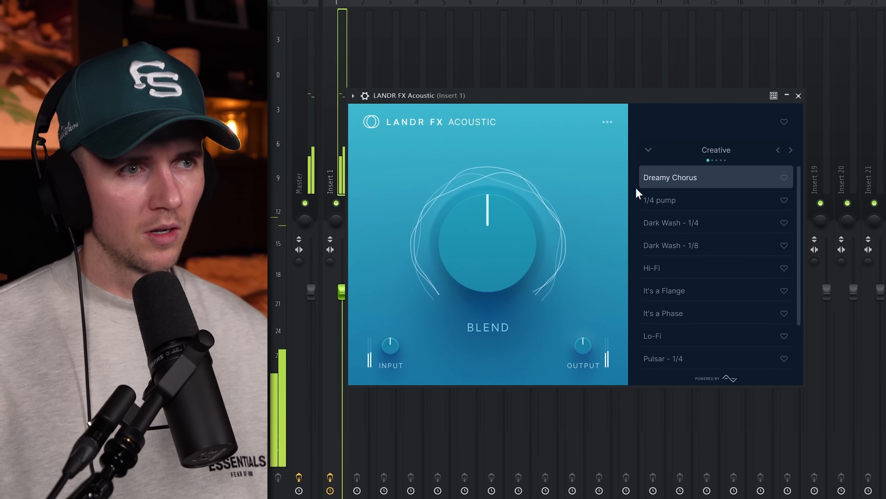
Adjust the Blend amount of the LANDR FX Acoustic effect on Insert 1.
left_click_drag(497, 233, 490, 251)
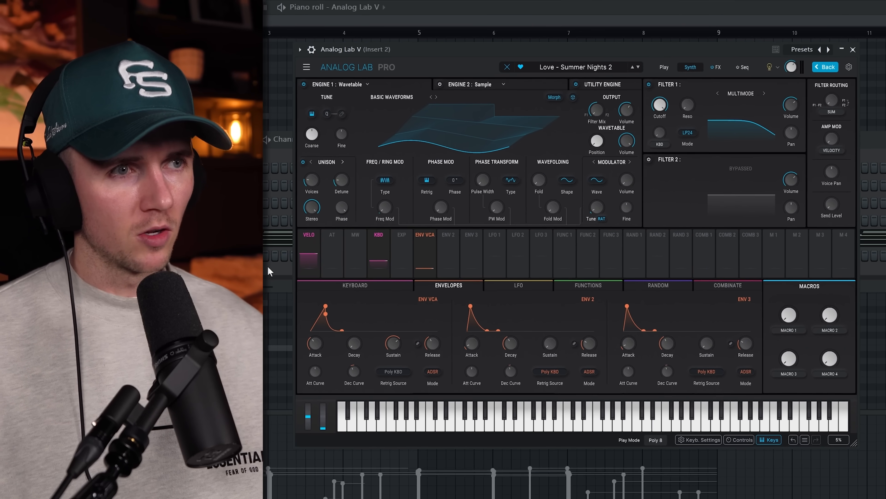
Copy the piano progression to the Analog Lab V channel and lower the E6 and G6 notes in the first two bars by one octave.
left_click(230, 309)
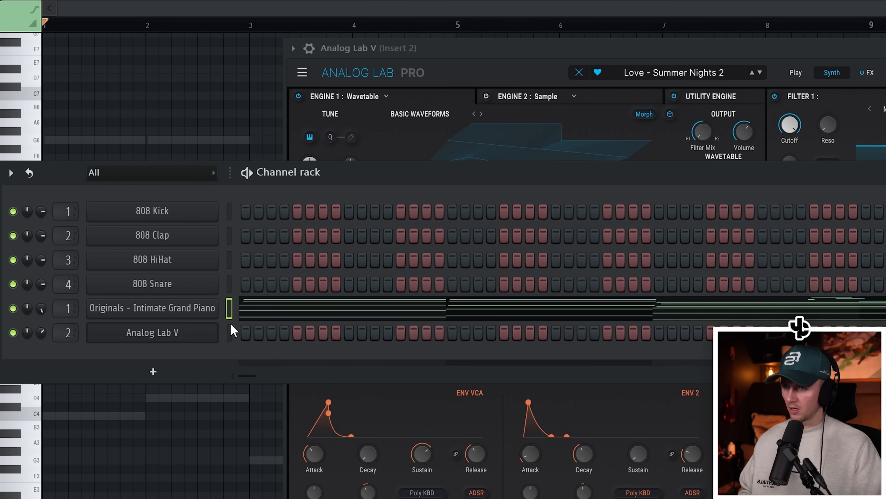
left_click(249, 341)
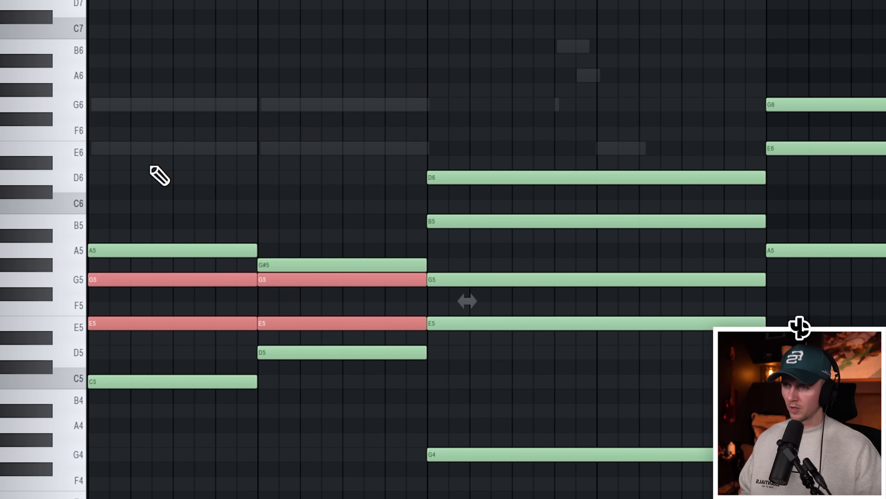
left_click(151, 167, "ctrl")
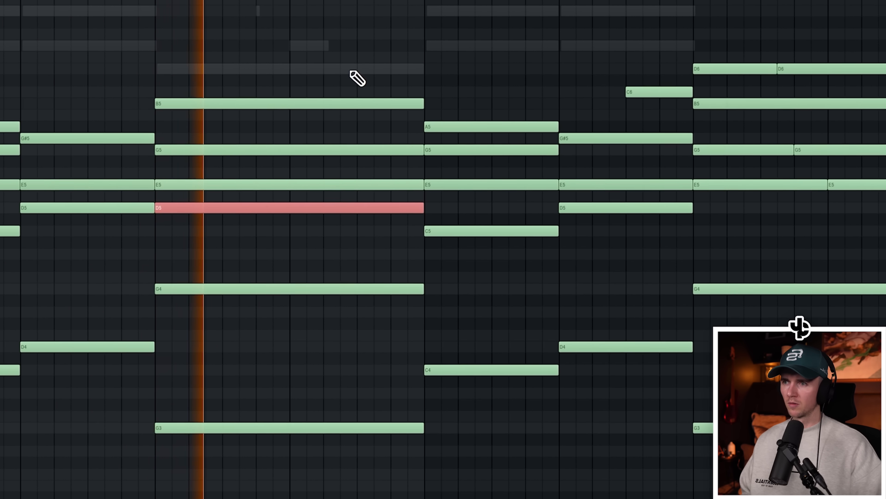
Replace the split D6 in the last chord with one note extended to the chord's end, and lower it one octave.
right_click(790, 69)
left_click_drag(776, 69, 815, 70)
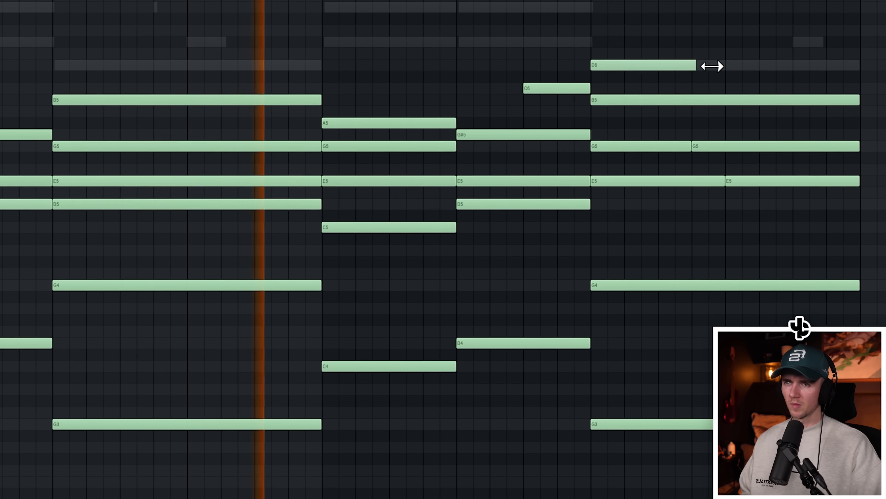
left_click_drag(712, 66, 851, 66)
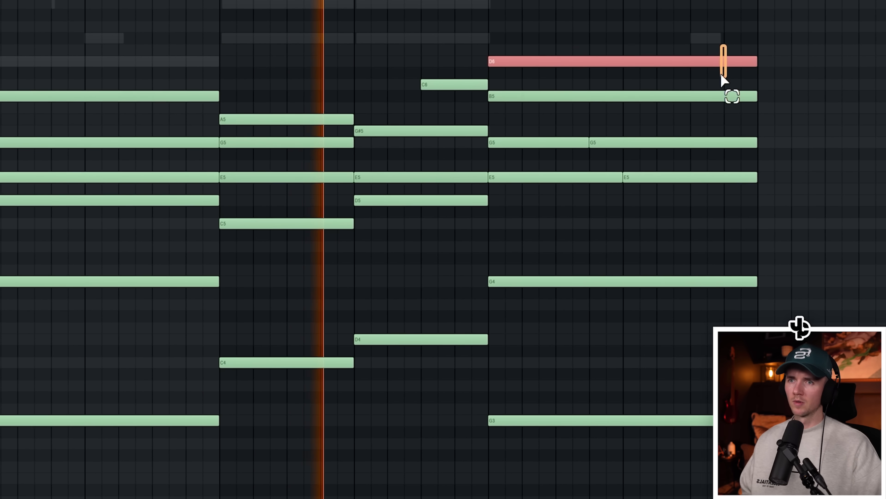
key("ctrl+Down")
key("ctrl+a")
key("ctrl+d")
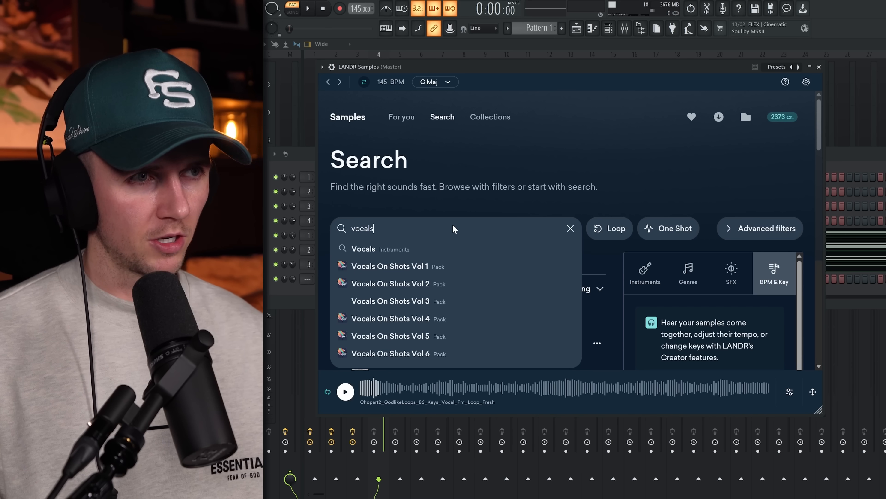
Search LANDR Samples for vocals and filter the samples to the R&B genre.
key("Return")
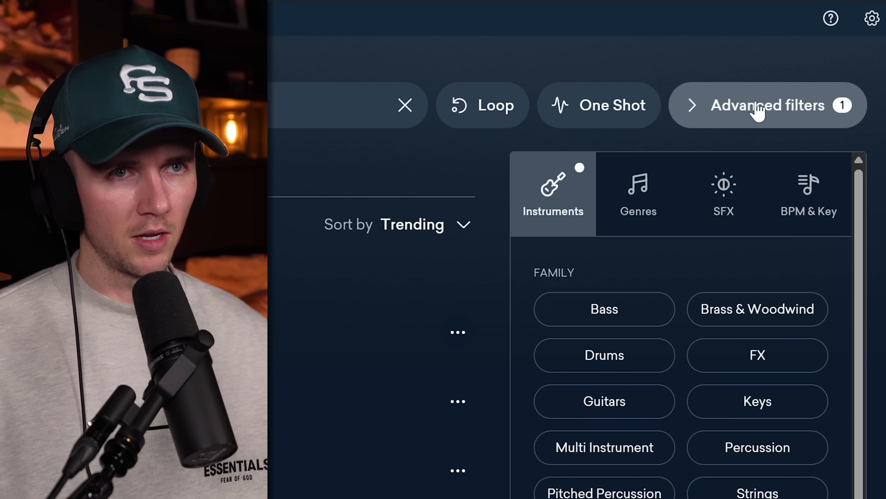
left_click(647, 210)
scroll(707, 493, "down", 10)
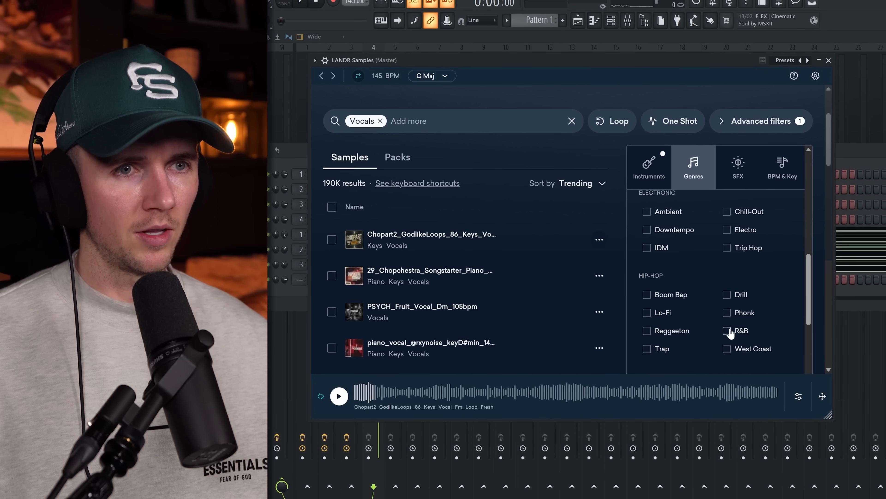
left_click(729, 331)
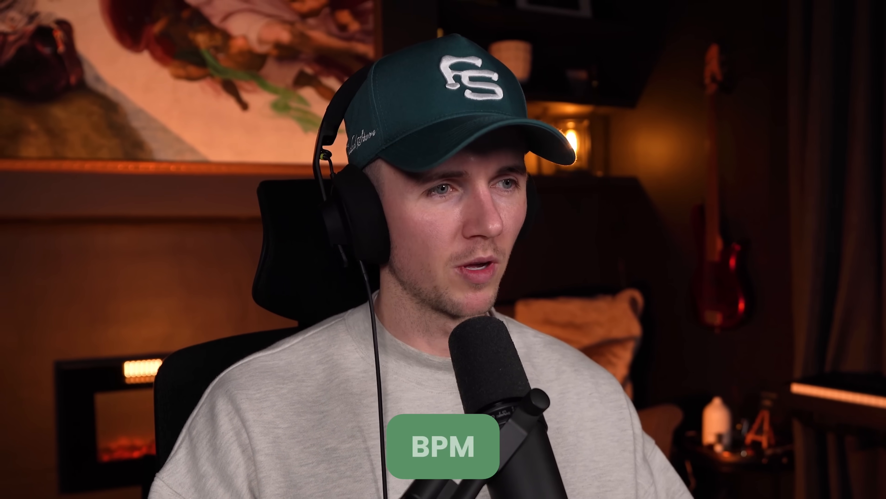
Preview the vocal samples Nothing_Left_Vocal_Hook_Gm_86BPM, Dont_Call_Vocal_Sad_Lady_Am_93BPM and Losing_My_Mind_Vocal_Female_D#m_98BPM.
left_click(344, 276)
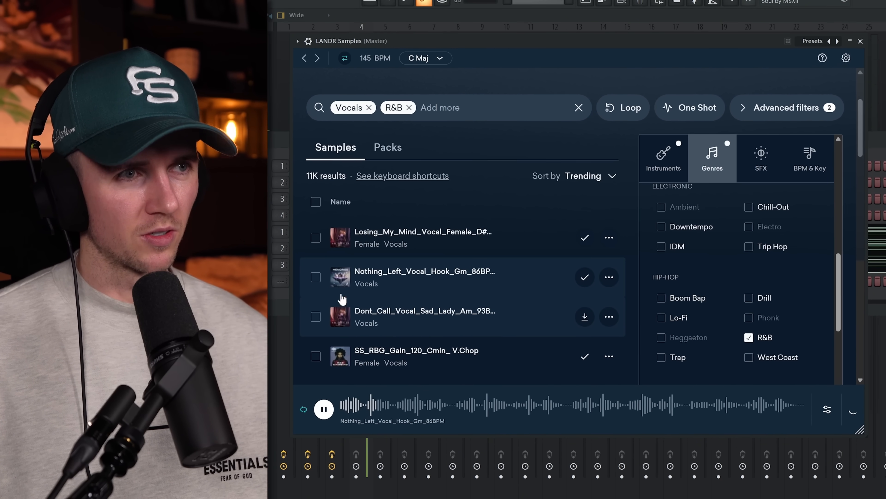
left_click(341, 314)
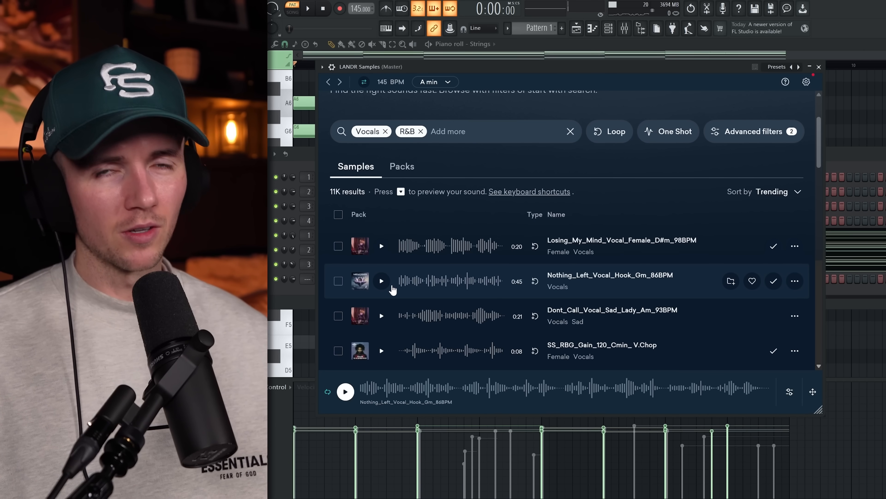
left_click(382, 245)
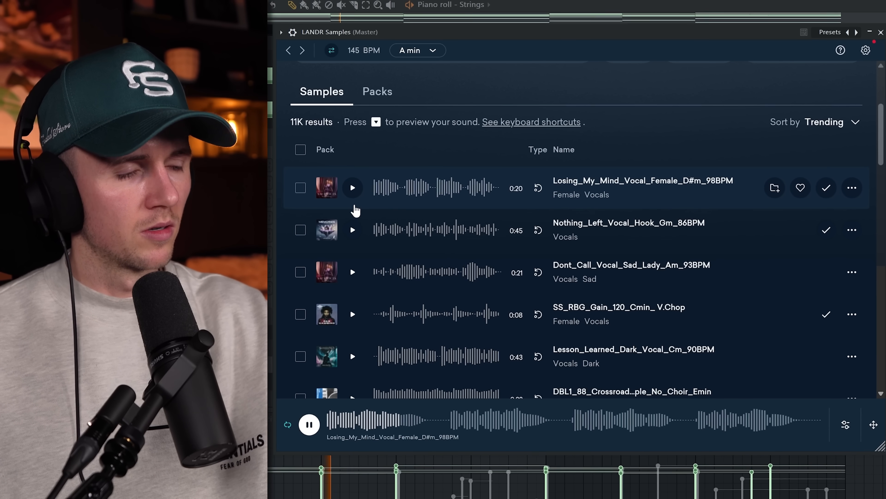
Preview the vocal samples Nothing_Left_Vocal_Hook_Gm_86BPM and Dont_Call_Vocal_Sad_Lady_Am_93BPM again.
left_click(353, 230)
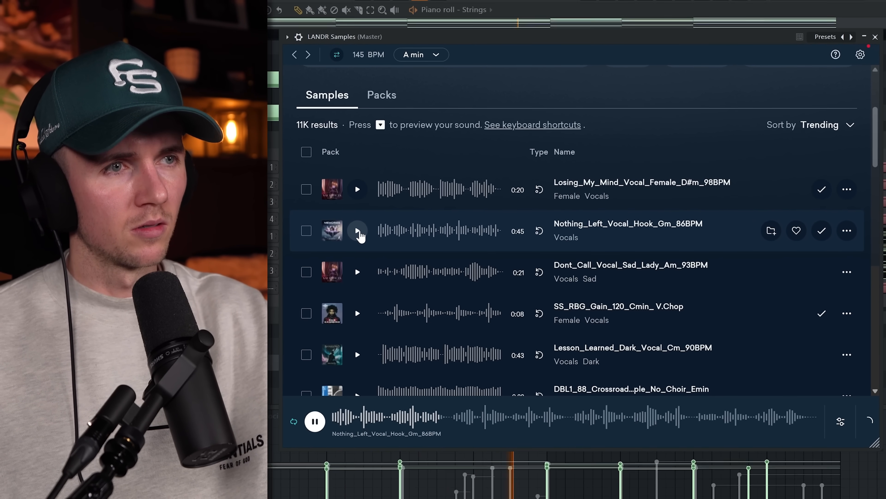
left_click(359, 271)
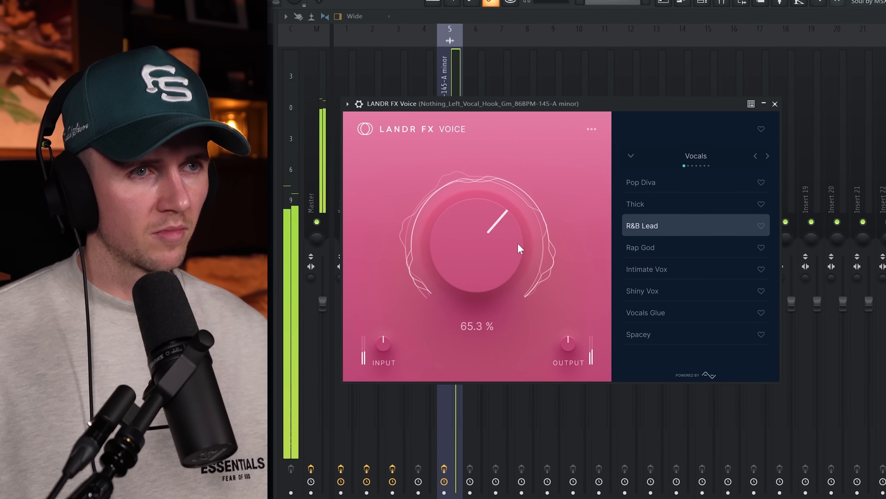
Adjust the amount of the R&B Lead preset in LANDR FX Voice on the vocal channel.
left_click_drag(519, 247, 517, 239)
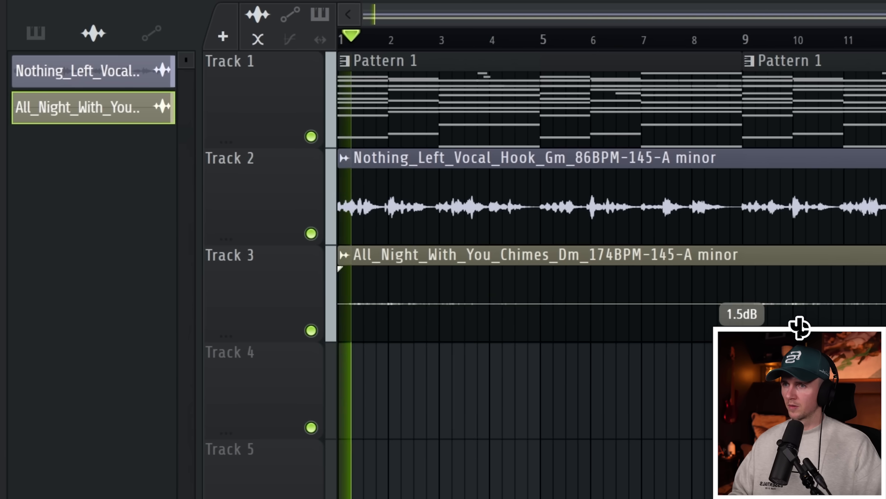
Raise the gain of the chimes clip on Track 3 to 5.9 dB and trim away the part after bar 9.
left_click_drag(798, 328, 800, 327)
right_click(730, 294, "shift")
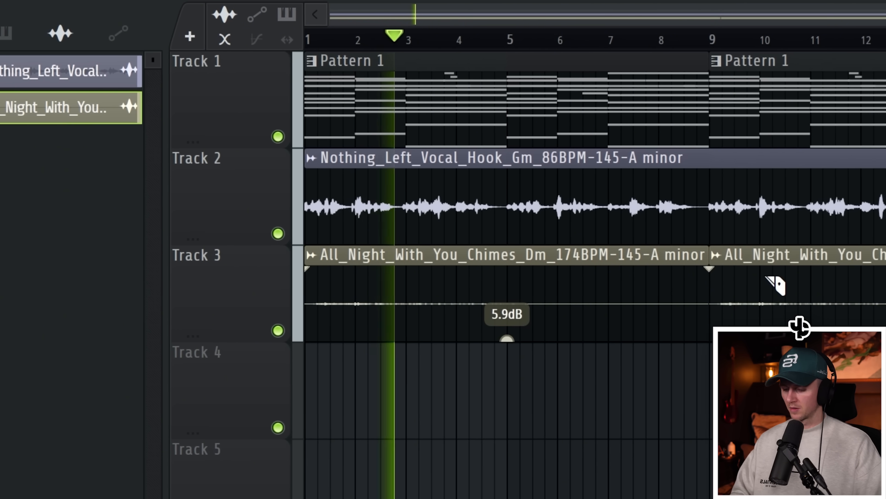
right_click(786, 278)
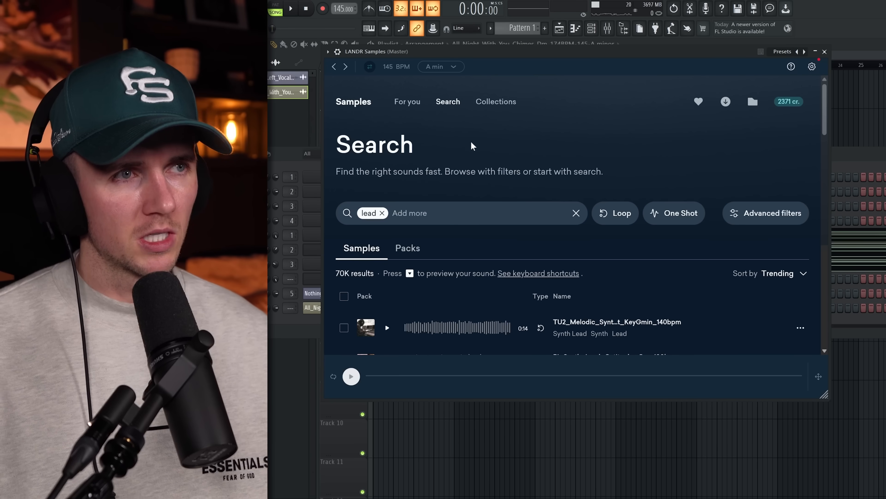
Browse the lead samples in LANDR Samples and listen to Breath_On_My_Neck_Synth_Lead_G_91BPM.
scroll(473, 146, "down", 3)
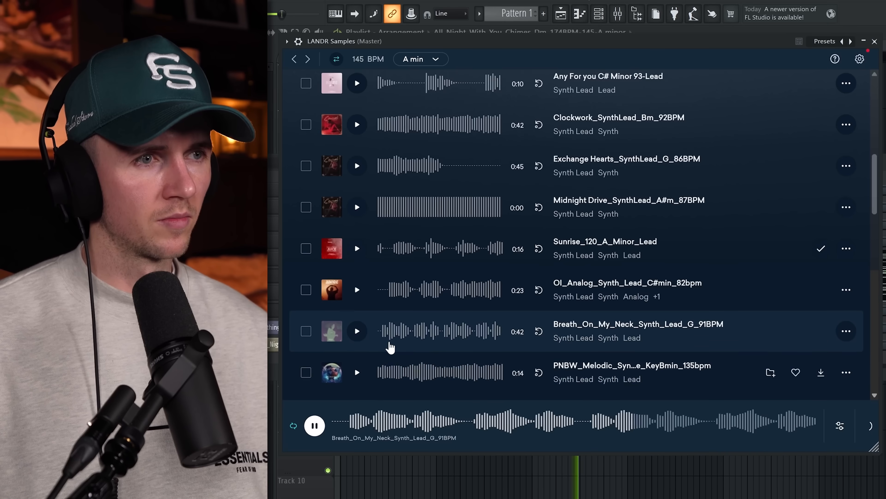
scroll(363, 297, "down", 2)
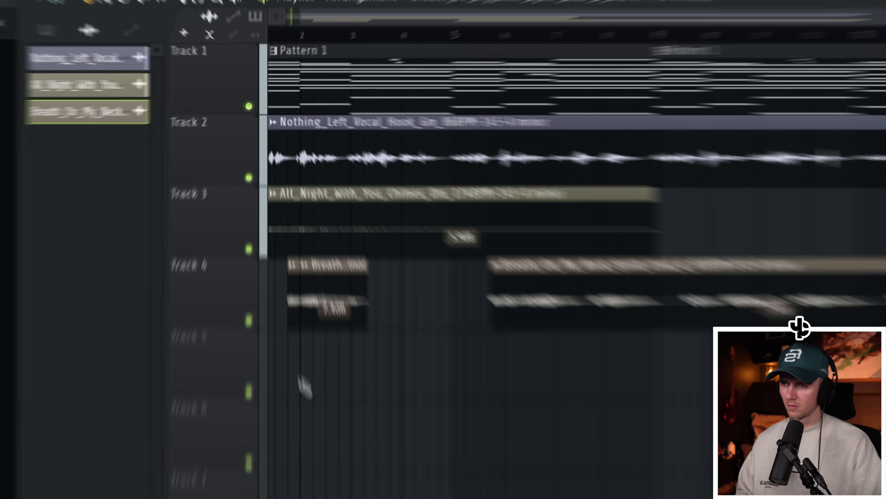
Slice the Breath_On_My_Neck lead clip on Track 4 about three quarters through bar 7 and delete the remainder.
scroll(262, 410, "up", 2)
scroll(512, 430, "down", 3)
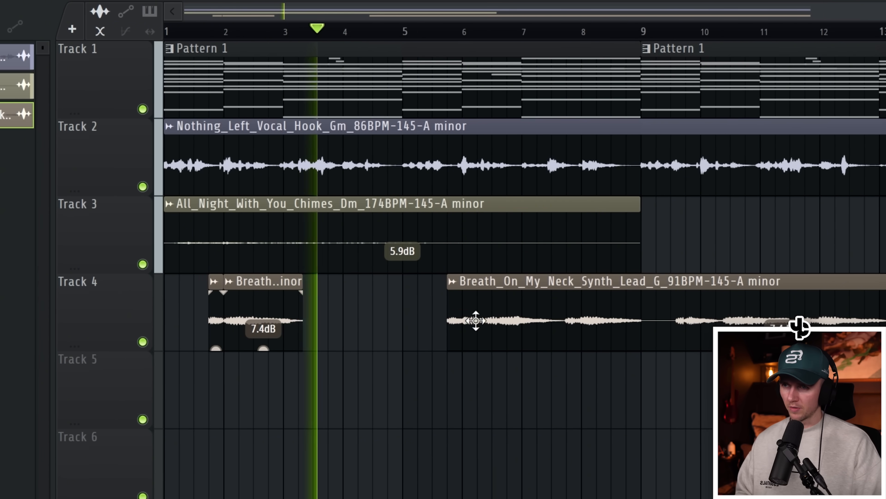
scroll(468, 349, "up", 2)
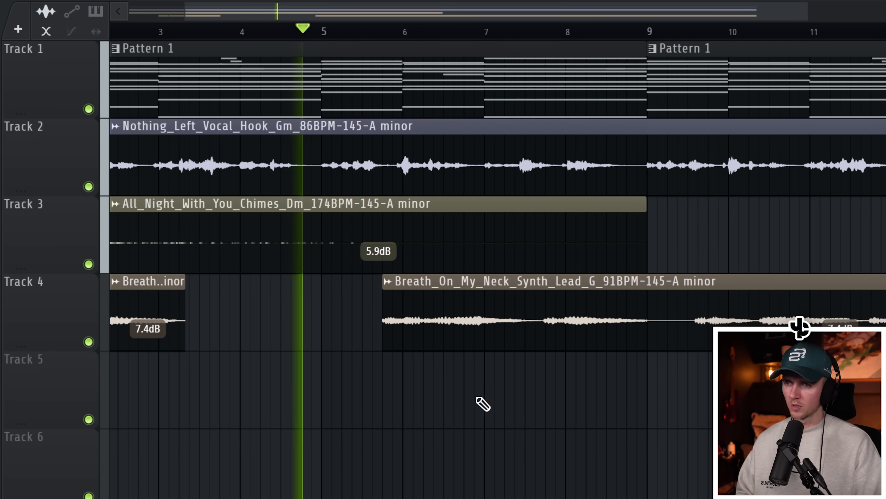
scroll(506, 391, "up", 1)
scroll(544, 379, "up", 1)
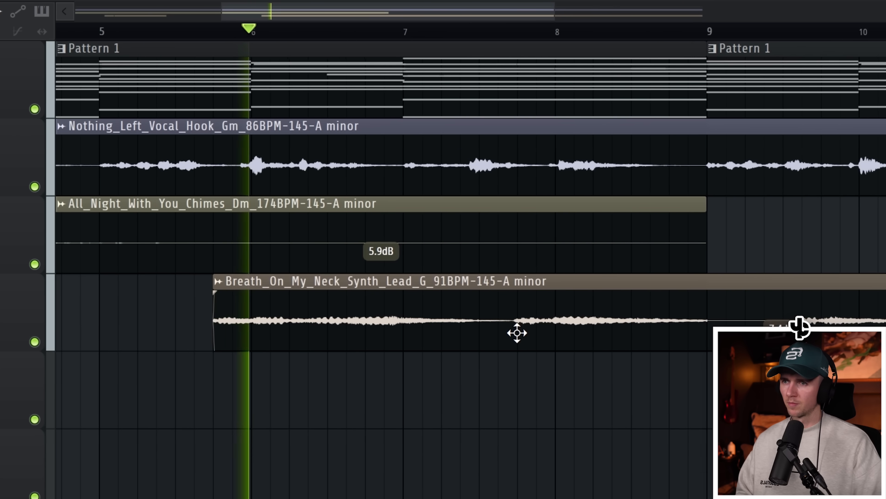
key("c")
left_click(525, 330)
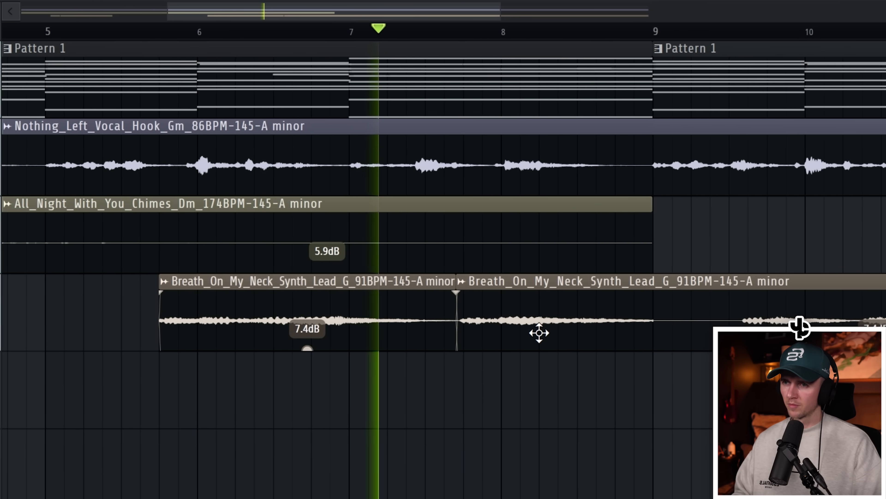
right_click(539, 340)
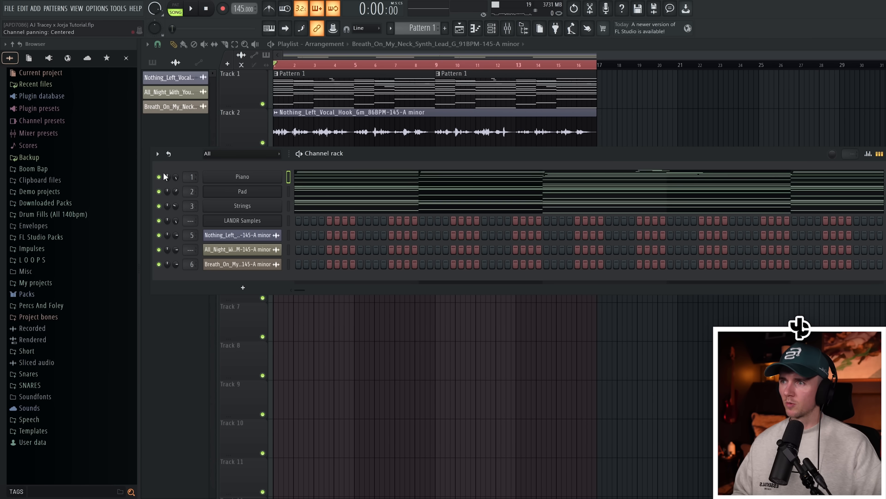
Render the Piano channel on its own to a Keys audio clip and reverse that clip.
right_click(164, 175)
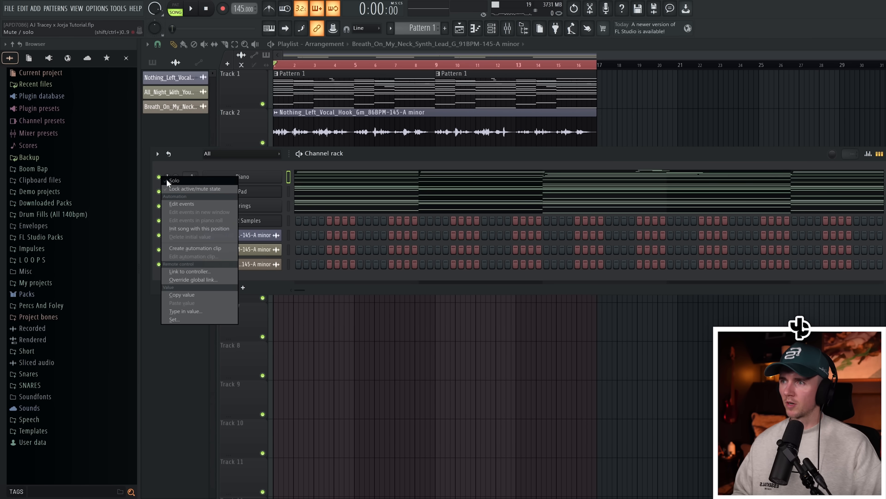
left_click(508, 29)
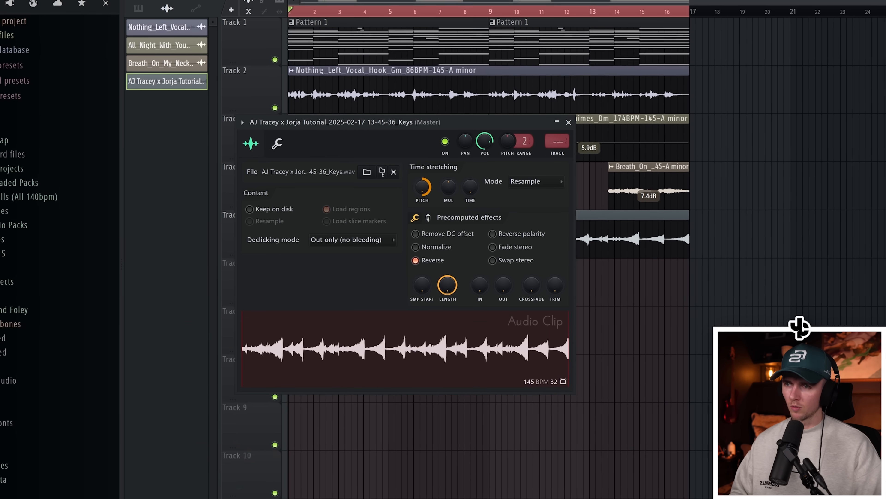
left_click(490, 171)
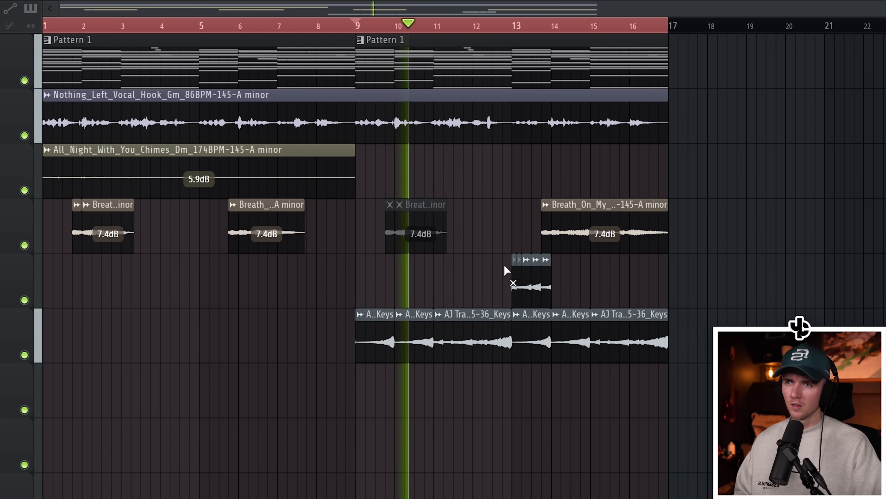
Mute the Breath_On_My_Neck lead clips in bars 9 to 16 and clear the short sliced clips on Track 5.
left_click_drag(530, 272, 601, 281)
left_click(534, 241)
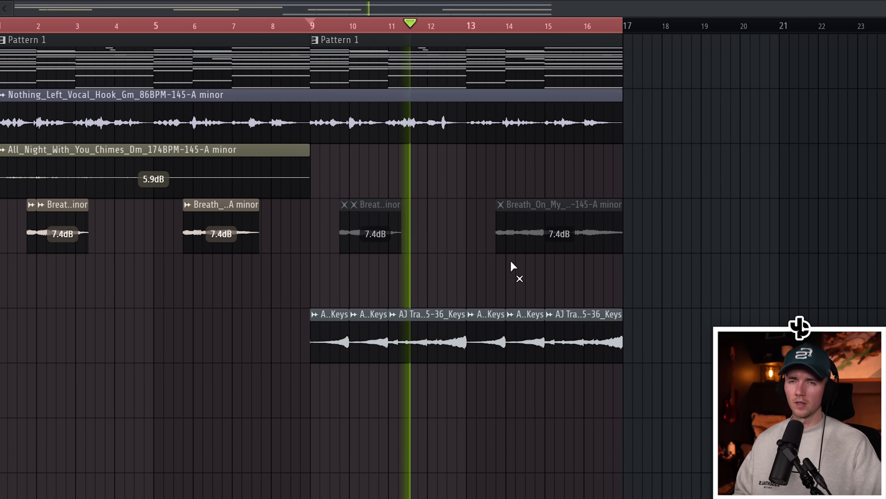
Route the selected mixer tracks, from Keys through lead, only to Insert 7 and select that insert.
right_click(482, 276)
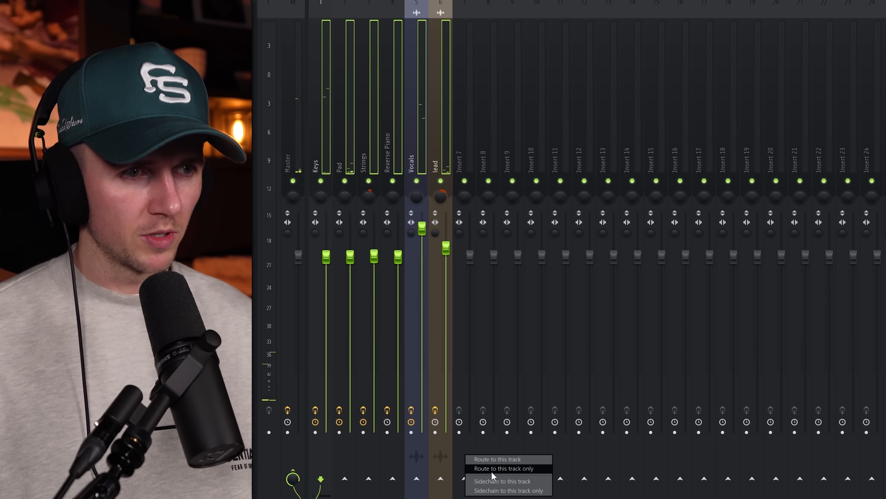
left_click(495, 472)
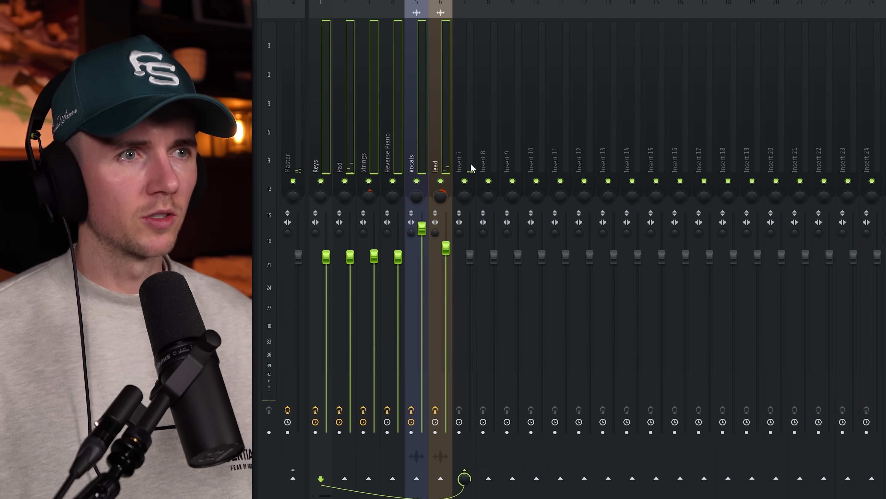
left_click(466, 134)
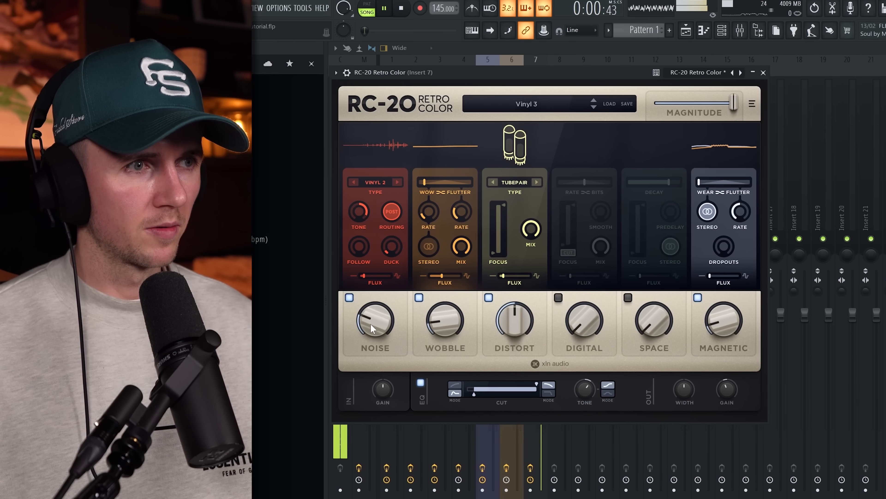
Turn off the Noise module in RC-20 Retro Color on Insert 7 and reduce the Distort and Wobble amounts.
left_click_drag(373, 329, 376, 367)
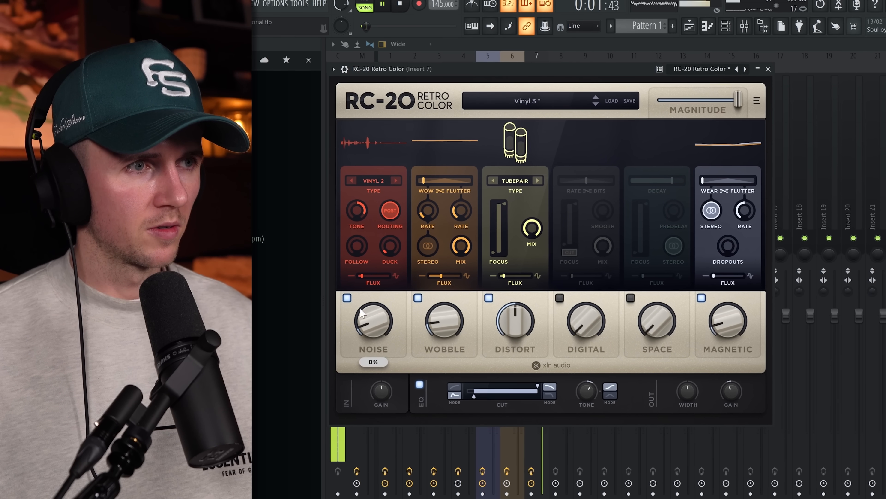
left_click(349, 297)
left_click_drag(525, 323, 516, 350)
left_click_drag(451, 328, 445, 342)
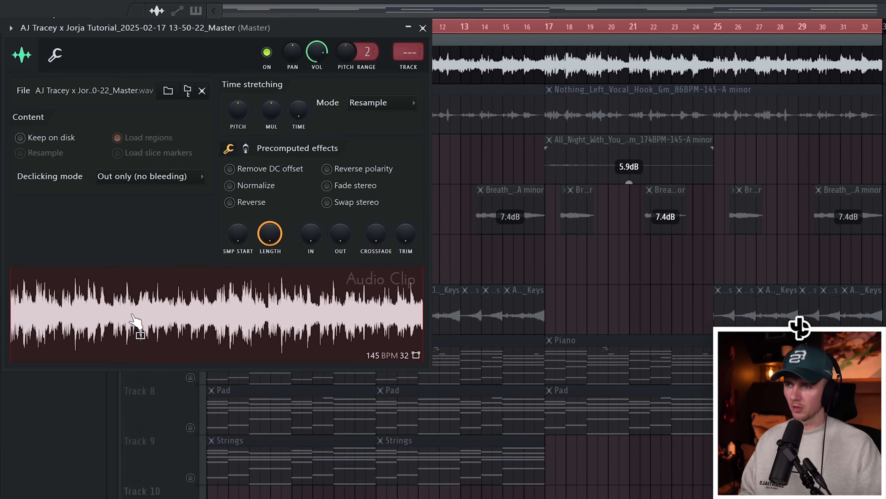
Slice the rendered Master clip by beat in Fruity Slicer and raise its pitch shift slightly.
right_click(128, 313)
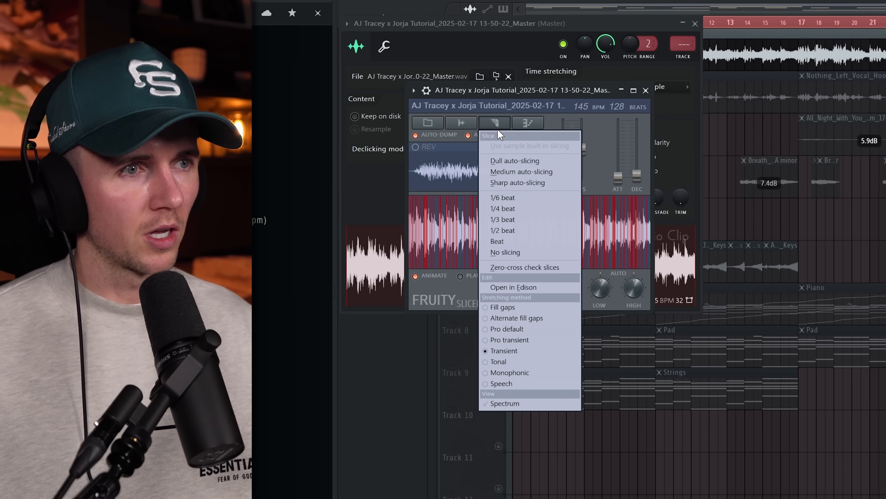
left_click(504, 244)
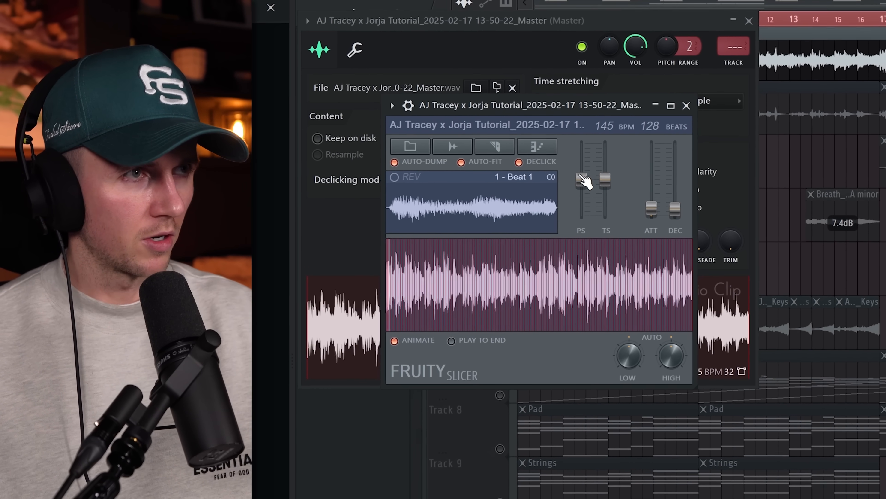
left_click_drag(581, 176, 581, 167)
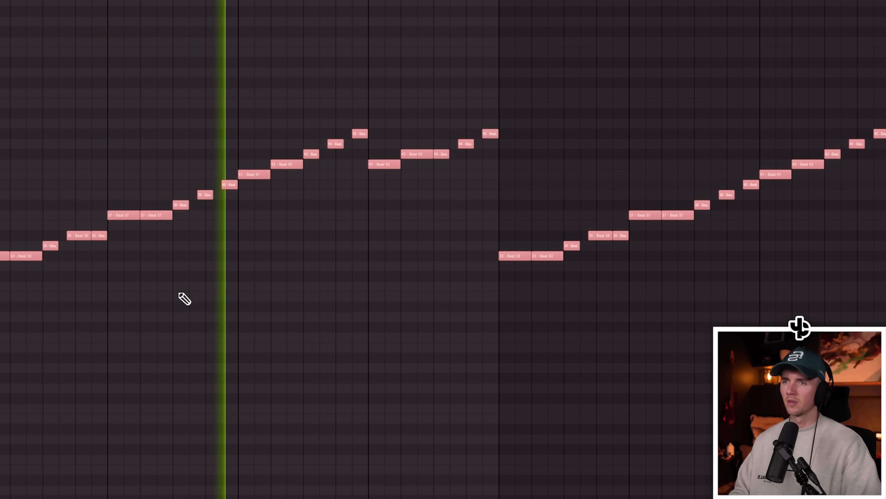
Lower the final repeat of the melody chop notes so that it starts on slice Beat 1.
left_click_drag(869, 59, 380, 257)
key("ctrl+Down")
key("ctrl+Down")
key("ctrl+Down")
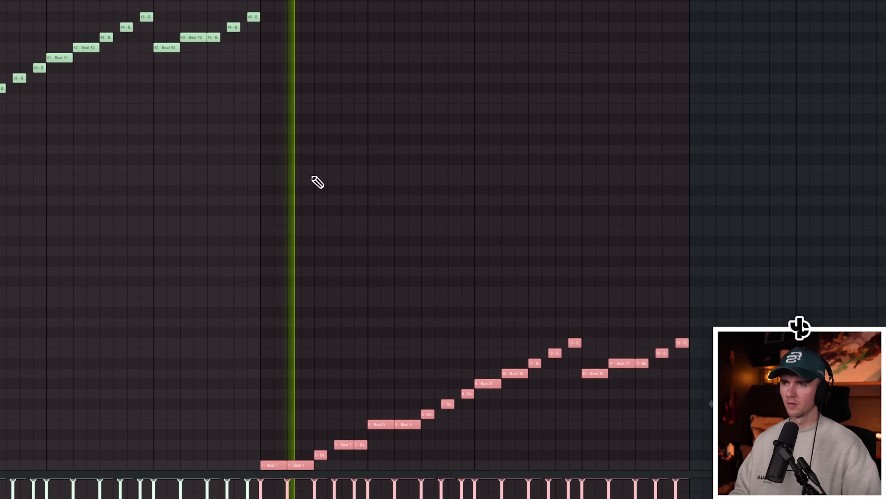
left_click(384, 179, "ctrl")
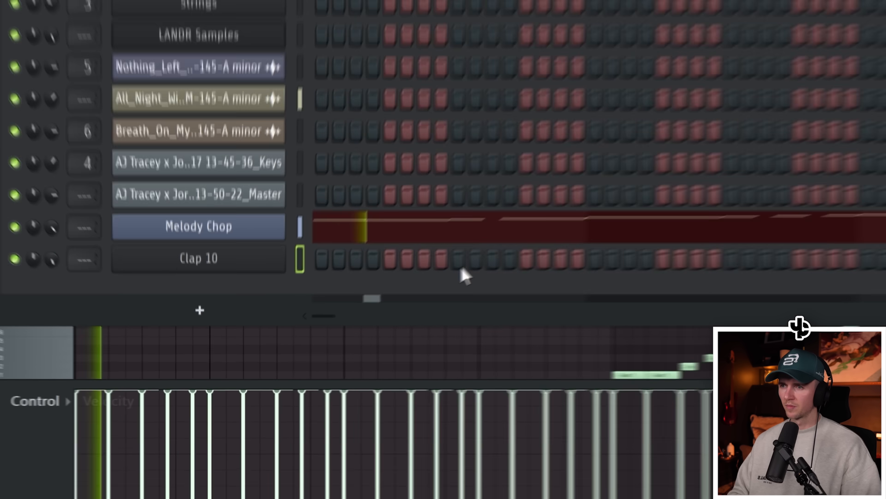
Program a four-bar Clap 10 pattern with claps on beat three of each bar and extra hits in bars 2 and 4.
left_click(460, 264)
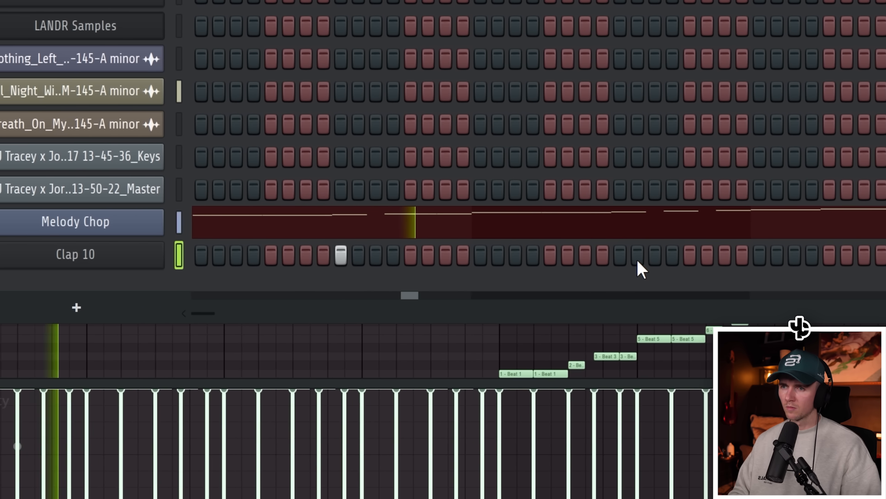
left_click(733, 260)
left_click(549, 257)
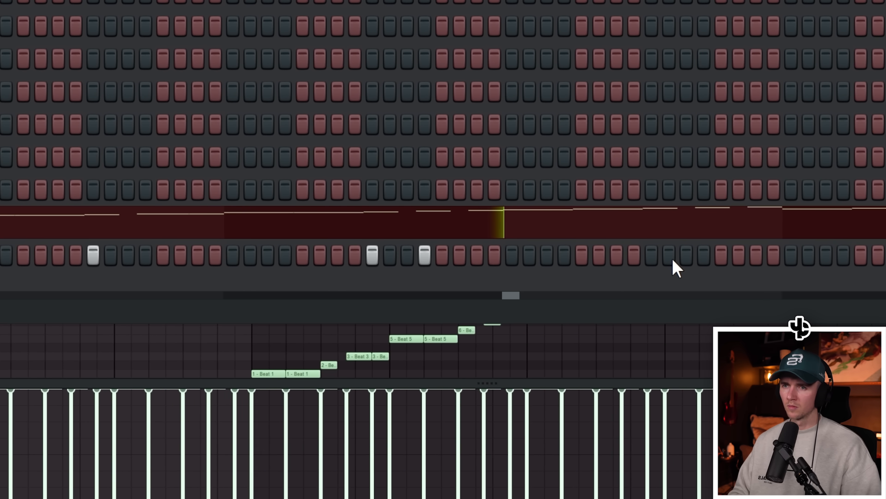
left_click(775, 257)
left_click_drag(772, 261, 815, 260)
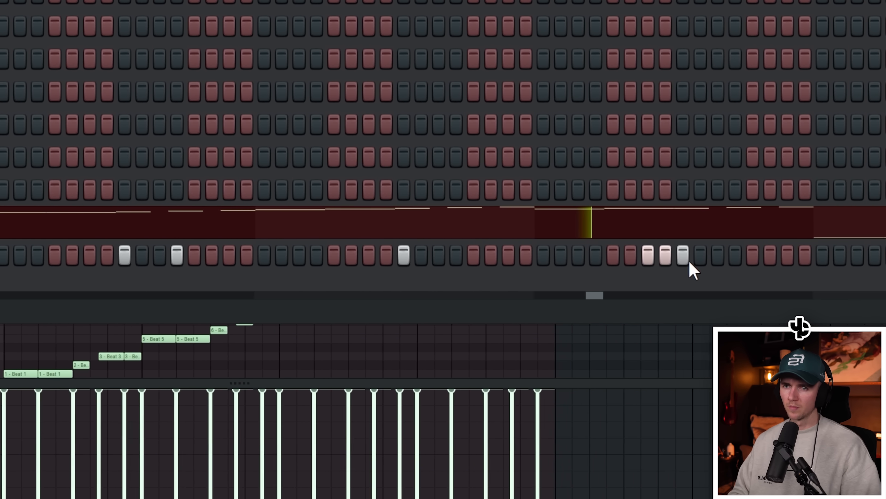
left_click(859, 261)
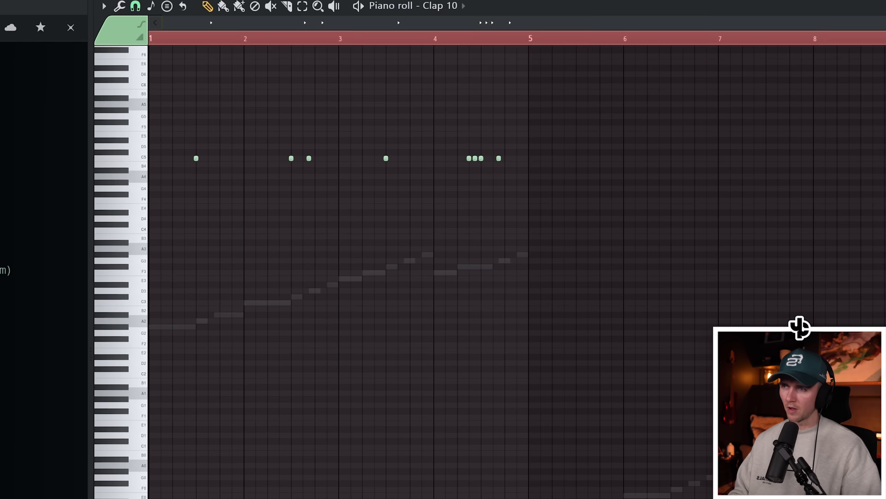
Duplicate the four-bar clap pattern, and duplicate the whole result once more to extend it.
key("space")
key("ctrl+a")
key("ctrl+d")
key("ctrl+a")
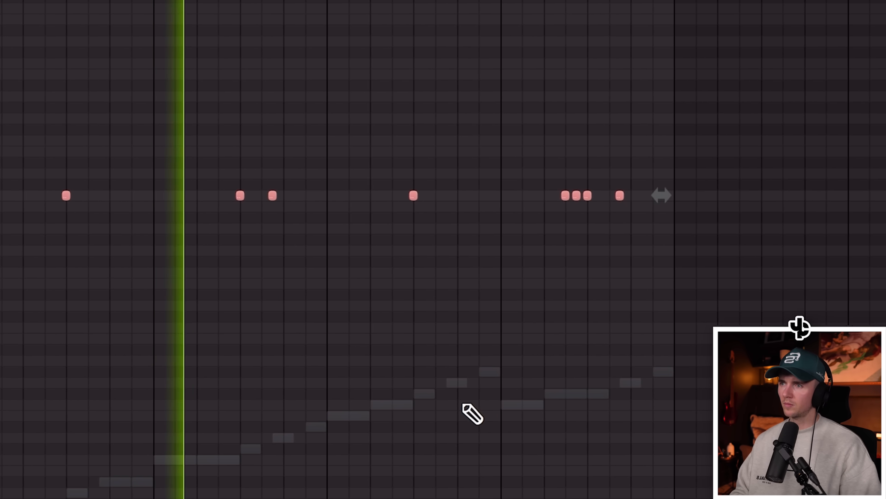
key("ctrl+d")
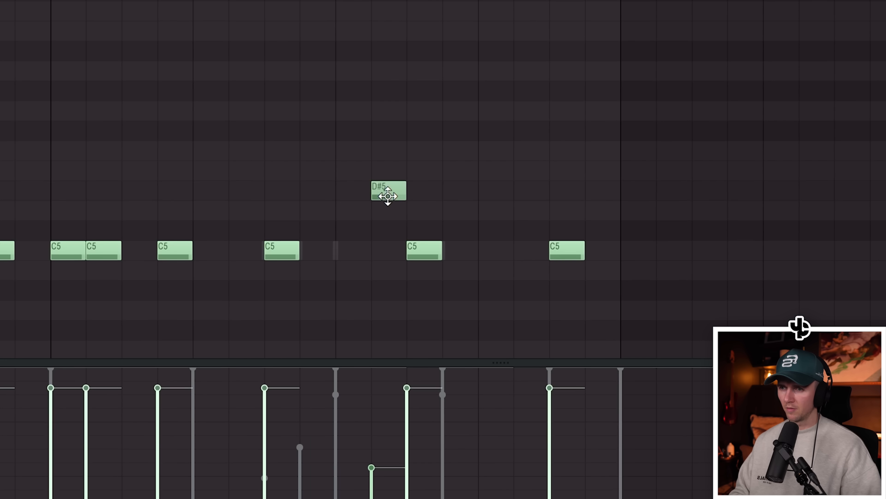
Move the D#5 hi-hat note down to C5 and chop the hi-hat note leading into bar 8 into a fast roll.
left_click_drag(388, 193, 378, 265)
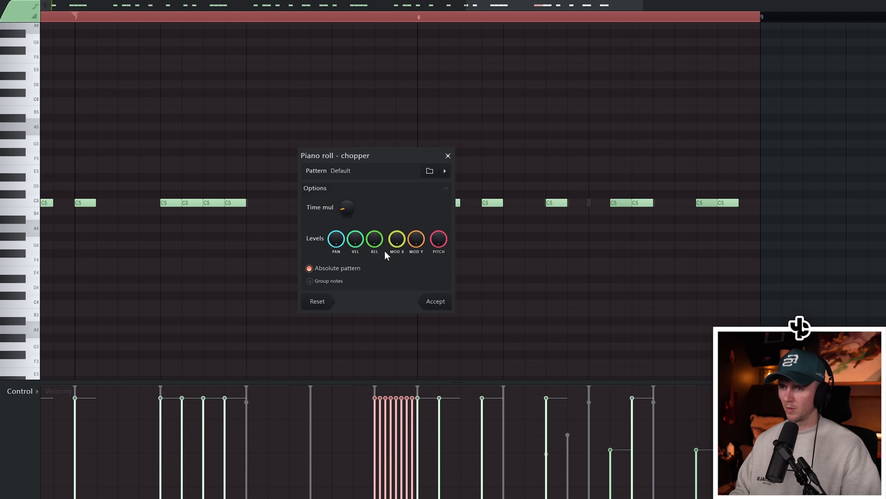
left_click(439, 300)
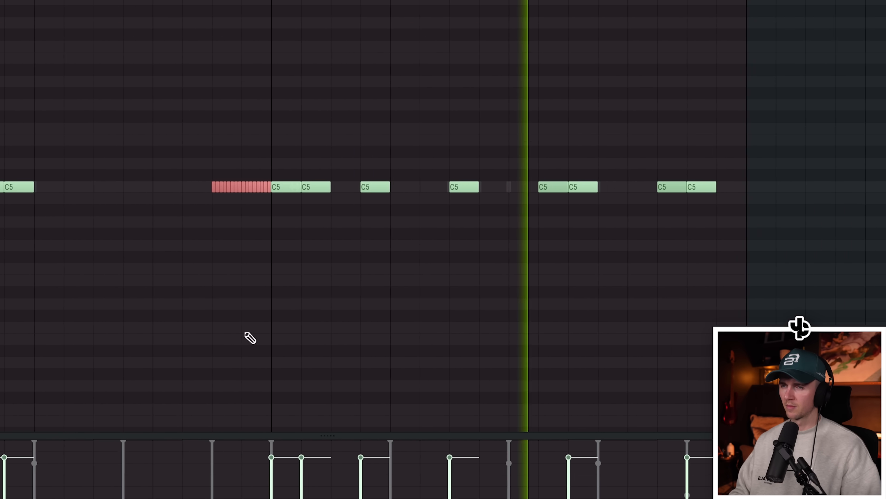
left_click(384, 295, "ctrl")
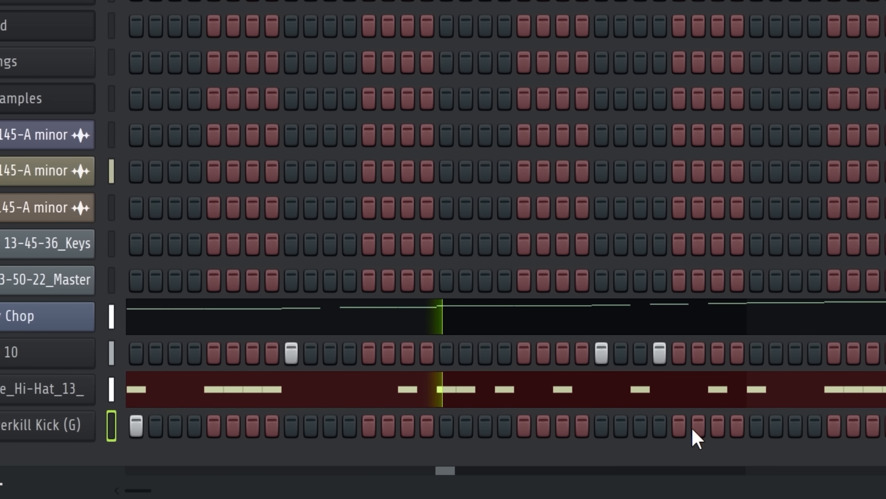
Place Overkill Kick hits on step 11 of bar 2, step 1 of bar 3 and step 10 of bar 4.
left_click(794, 406)
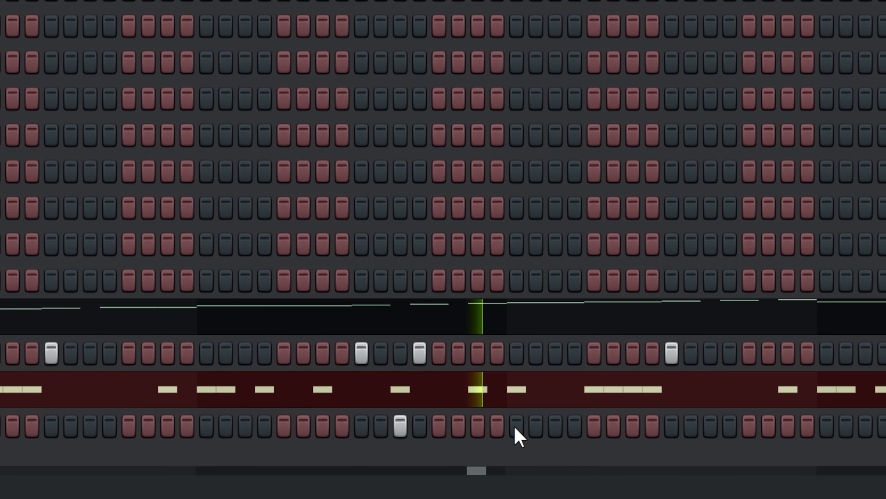
left_click(677, 430)
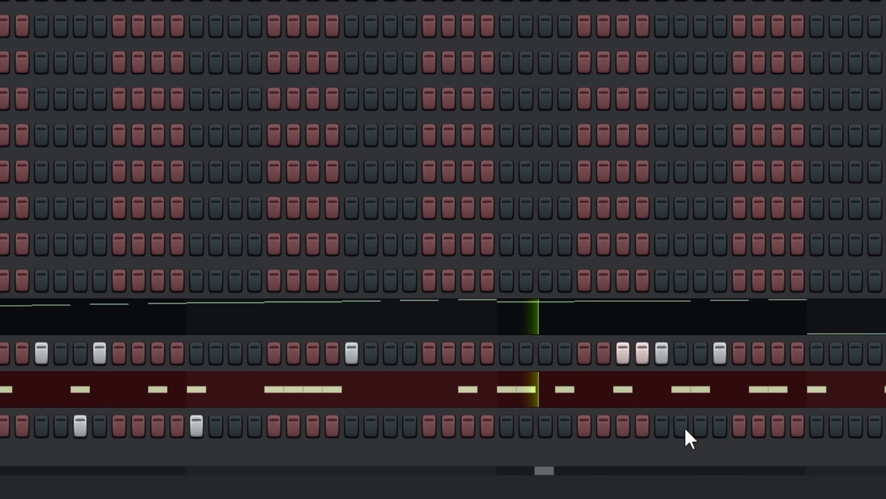
left_click(843, 428)
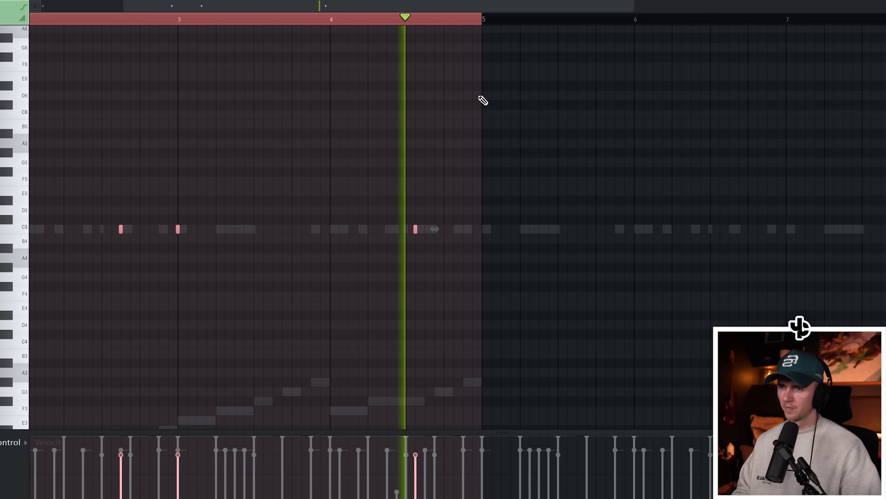
Duplicate all the kick notes of the first four bars into bars 5 to 8.
scroll(461, 105, "down", 5)
key("ctrl+a")
key("ctrl+d")
scroll(441, 228, "up", 7)
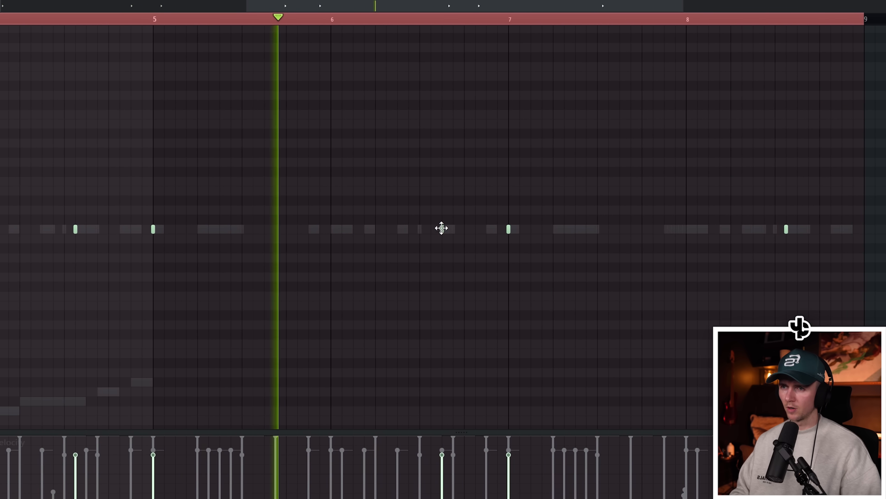
scroll(423, 210, "down", 1)
scroll(421, 195, "down", 3)
scroll(487, 239, "up", 4)
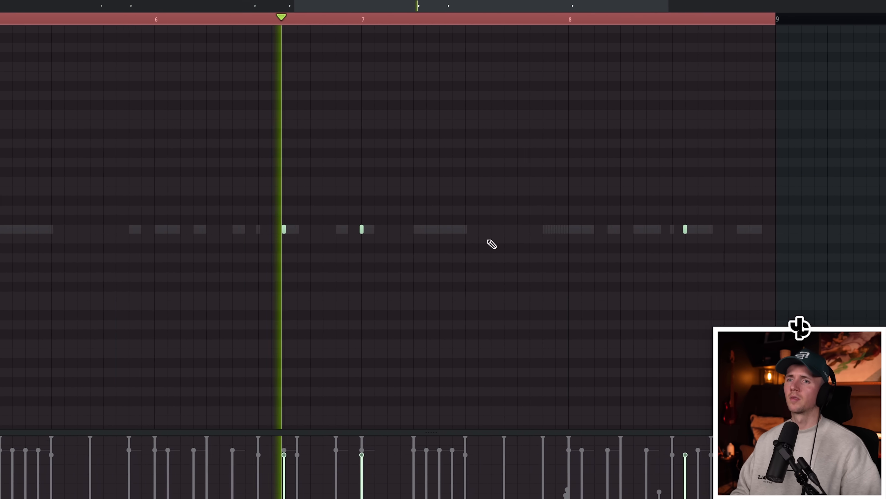
Vary the repeated kick pattern with extra C5 kick notes on step 7 of bars 8 and 11.
left_click(422, 230)
scroll(559, 251, "down", 3)
scroll(565, 248, "up", 5)
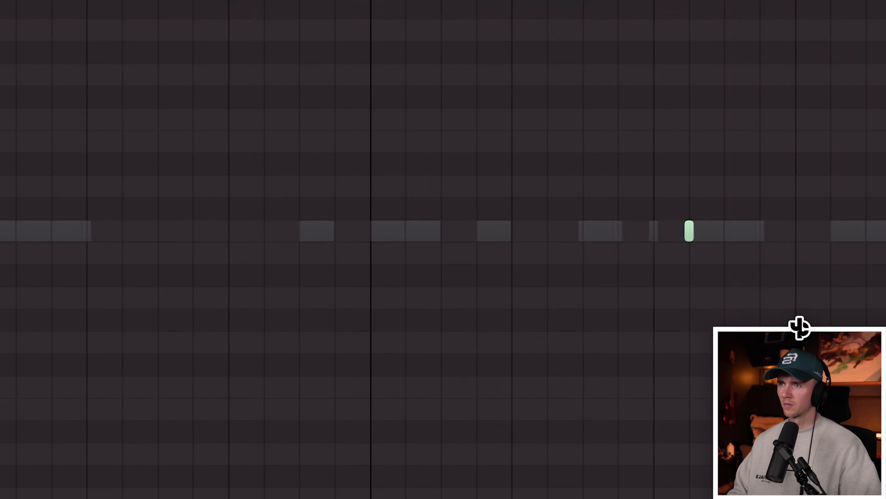
key("space")
left_click(530, 230)
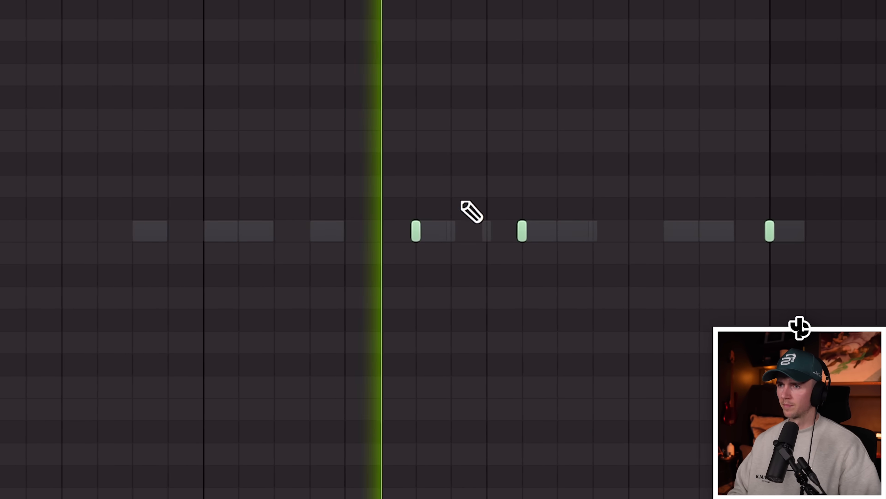
scroll(350, 200, "down", 4)
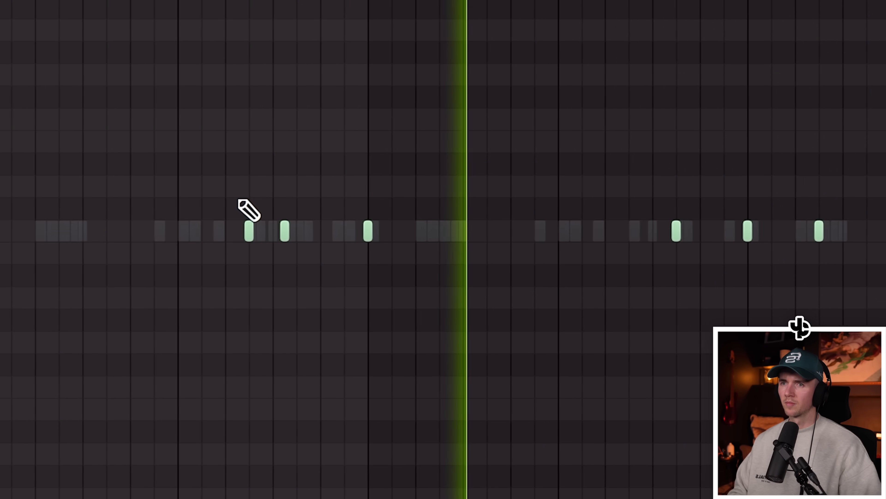
scroll(351, 201, "up", 2)
scroll(351, 200, "down", 2)
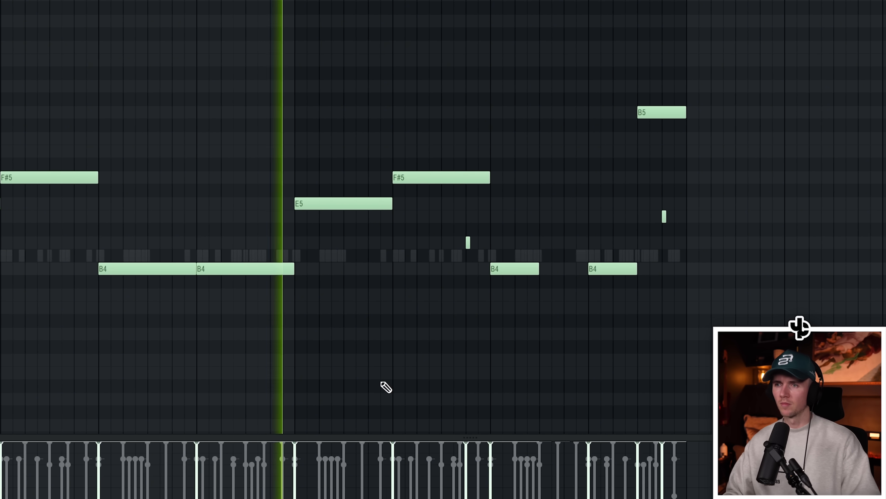
scroll(486, 326, "up", 2)
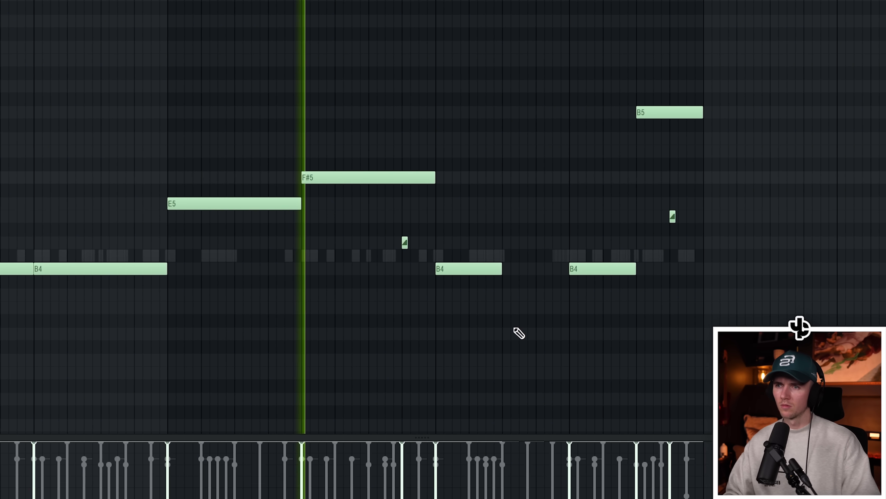
scroll(525, 330, "up", 1)
scroll(526, 330, "down", 2)
scroll(469, 335, "down", 1)
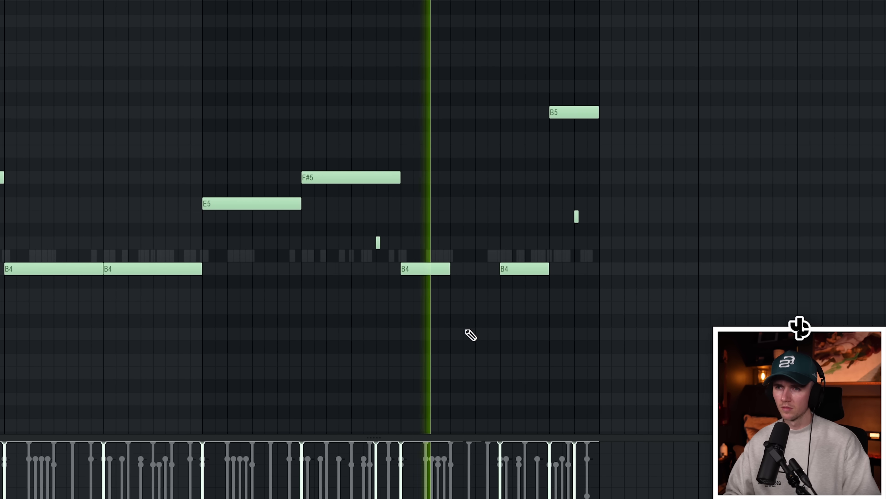
scroll(422, 304, "up", 2)
scroll(317, 313, "down", 1)
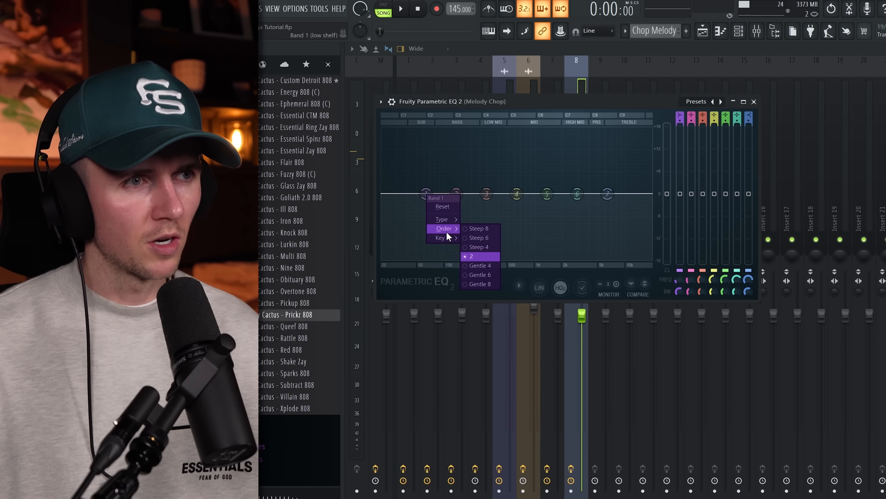
Set band 1 of the Melody Chop's Parametric EQ 2 to Steep 8 order and use it to cut the low end.
left_click(489, 229)
left_click_drag(426, 194, 428, 256)
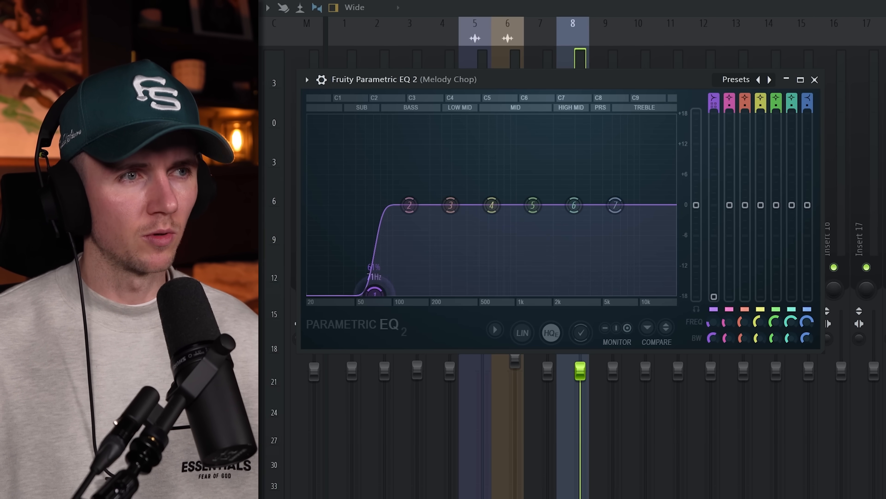
key("space")
left_click_drag(427, 258, 444, 258)
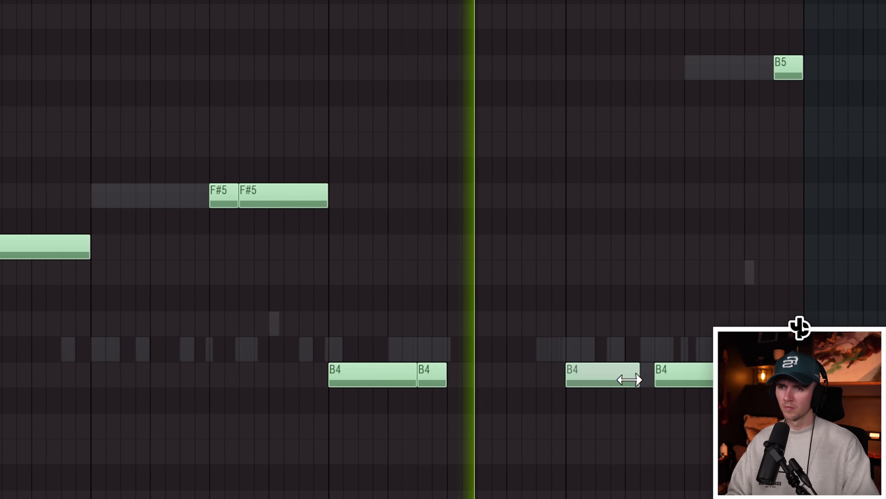
Shorten the B4 bass note at the start of bar 8.
left_click_drag(630, 379, 582, 371)
scroll(489, 363, "down", 2)
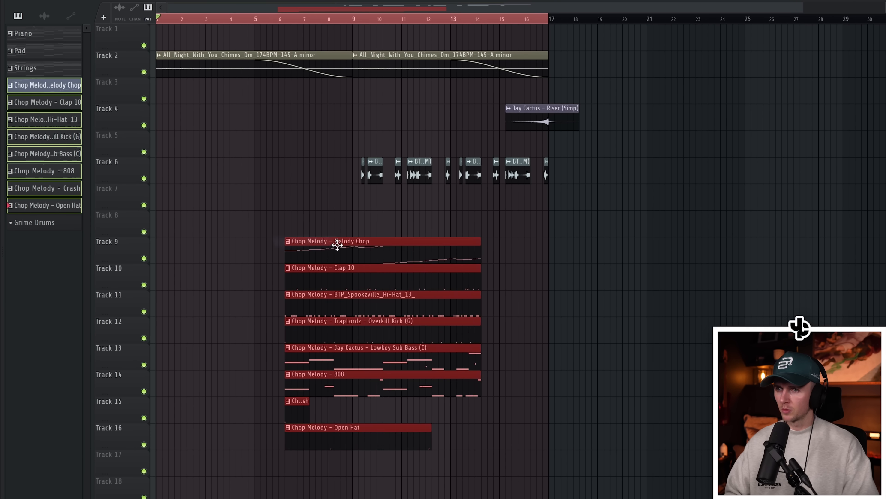
Move the selected split Chop Melody pattern clips to start at bar 1, with the Melody Chop clip on Track 7.
left_click_drag(337, 245, 208, 191)
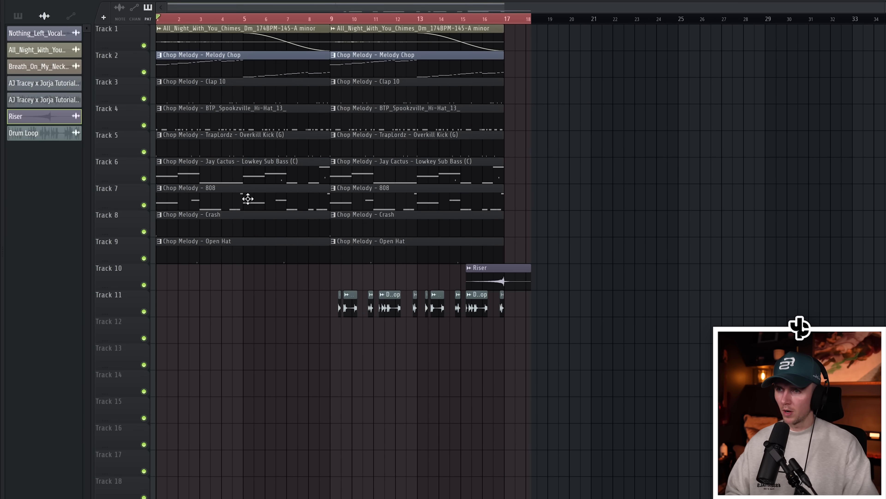
right_click(387, 176)
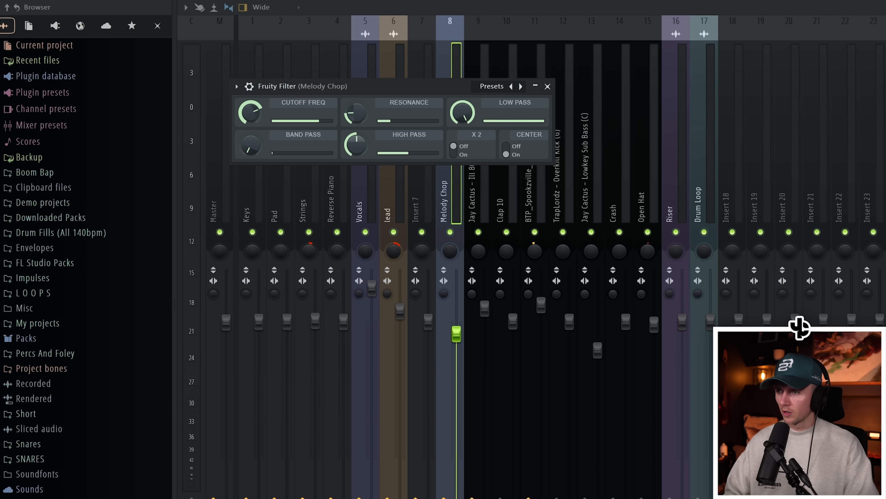
Preview the Melody Chop's Fruity Filter and close the HalfTime effect on the resampled master recording's mixer insert.
key("space")
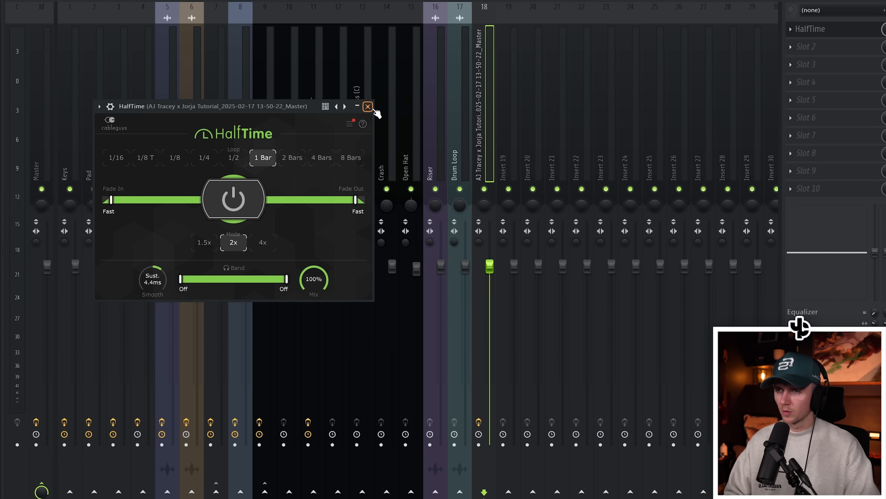
left_click(377, 115)
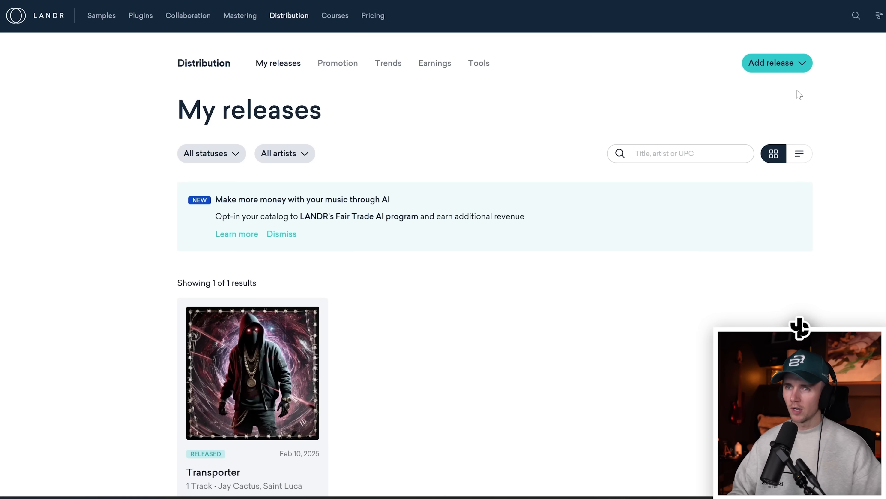
In LANDR Distribution, start a new release and title its track Let Me Down with English as the title language.
left_click(796, 65)
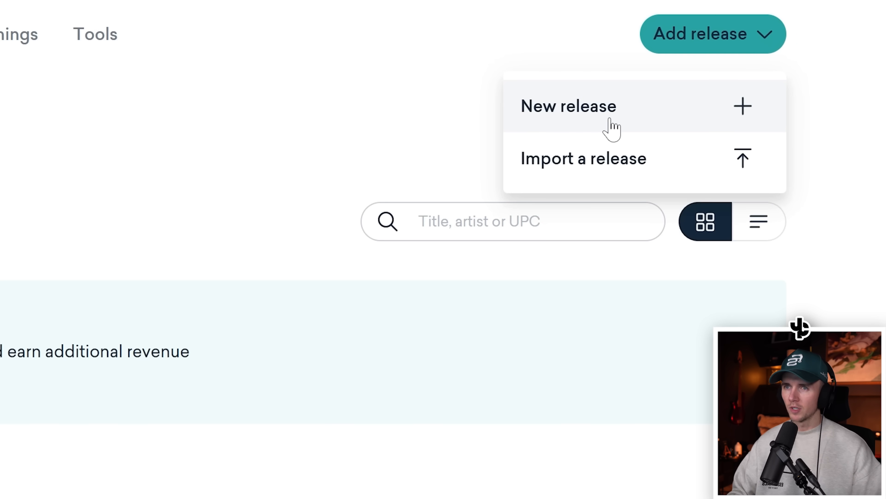
left_click(610, 120)
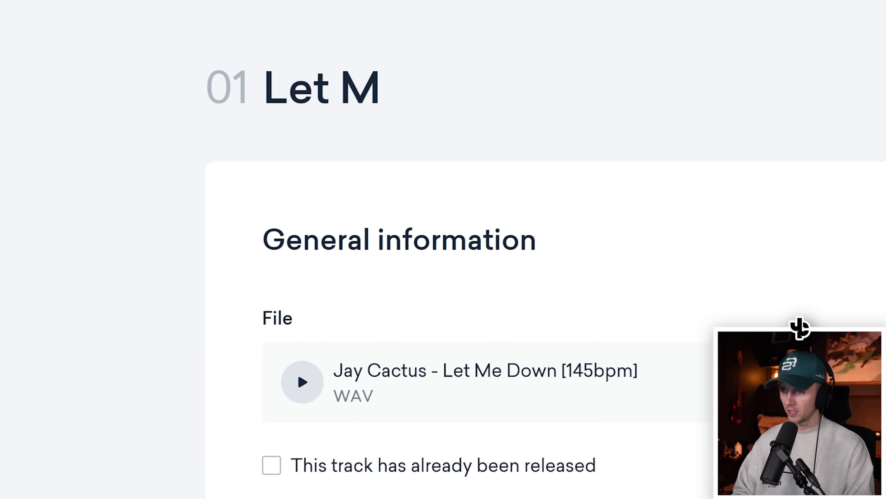
type("e Down")
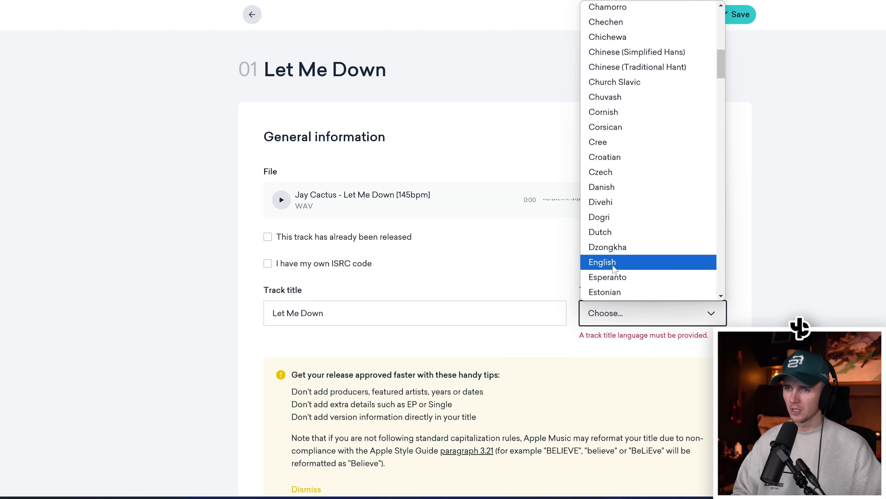
left_click(613, 264)
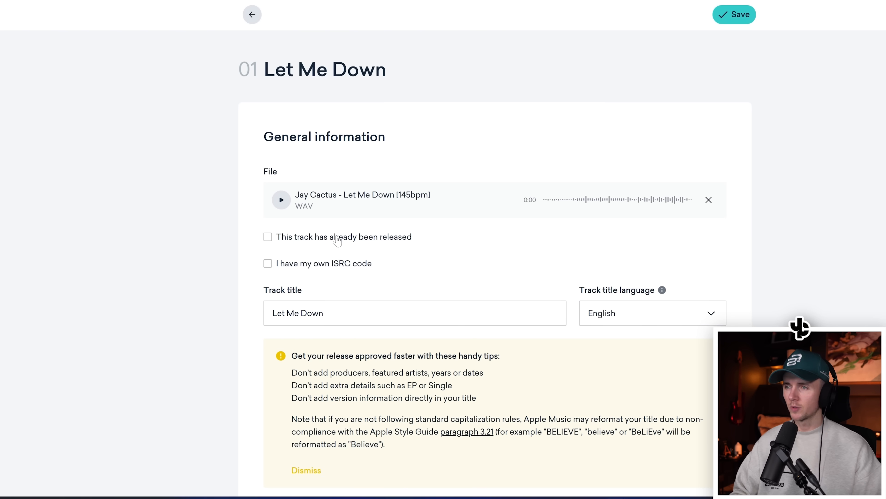
Set the track's genre to Hip Hop (Rap) and its preview clip start time to 00:11, and check the subgenre options.
scroll(680, 248, "down", 9)
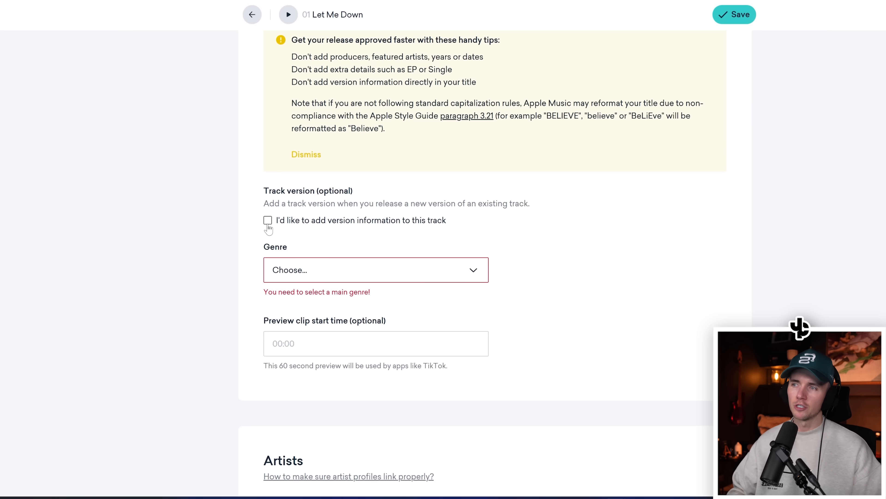
left_click(385, 281)
left_click(372, 62)
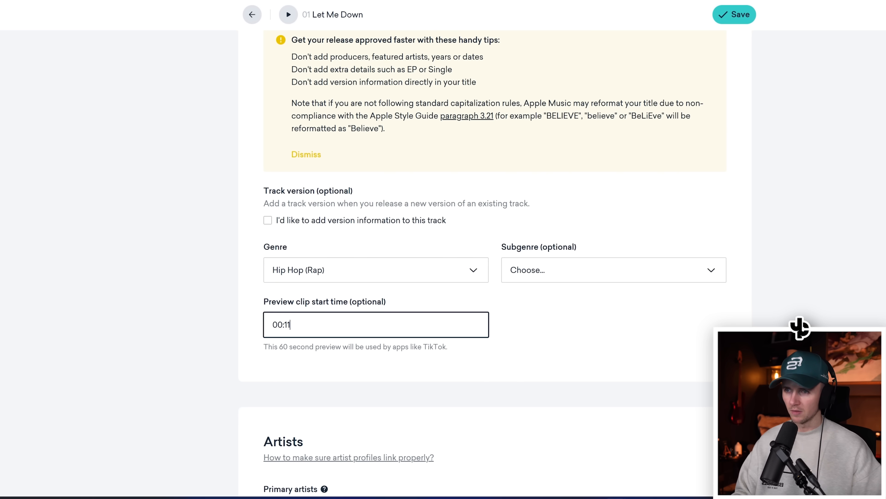
left_click(611, 267)
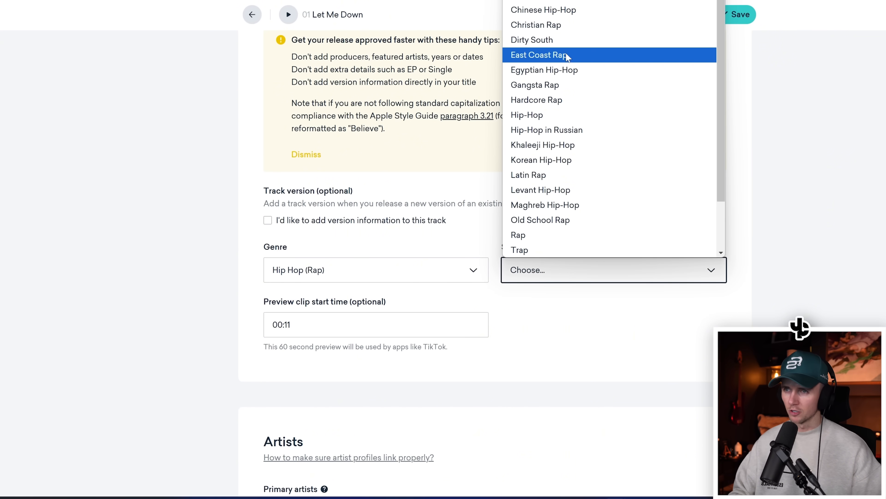
left_click(789, 211)
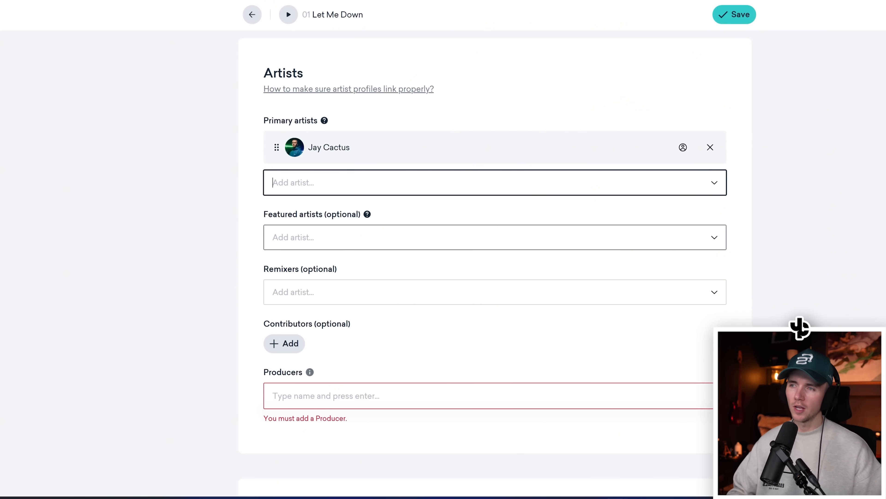
Enter the primary artist's name as the track's producer and check the role choices for adding a contributor.
left_click(714, 237)
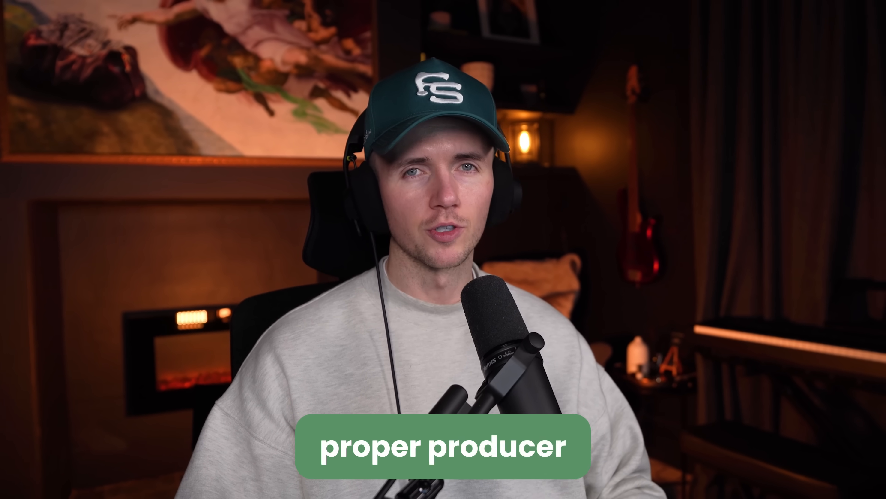
type("C")
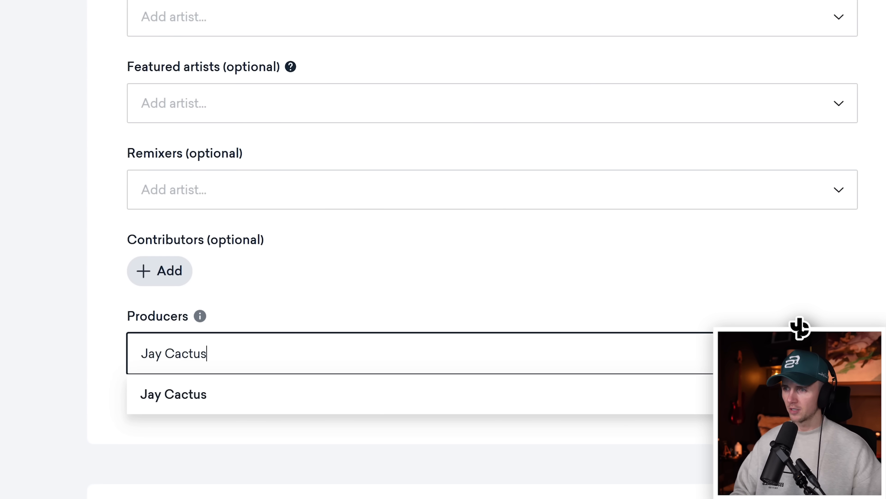
type("actus")
key("Return")
left_click(160, 270)
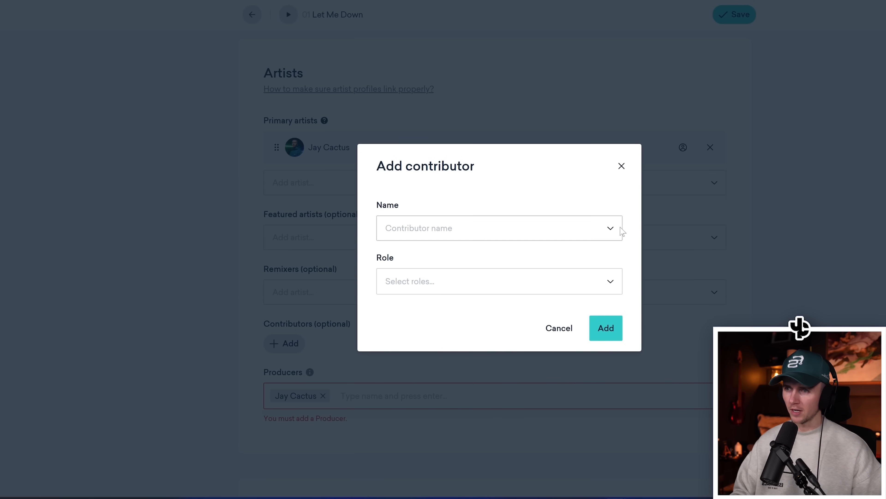
left_click(609, 282)
Mark the track as instrumental without vocals, declare that it contains royalty-free samples, and save the track information.
scroll(507, 351, "down", 3)
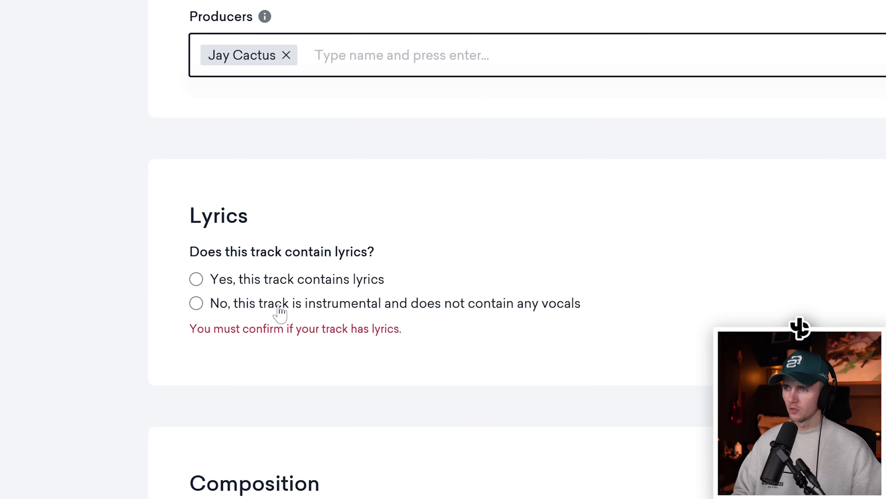
left_click(279, 308)
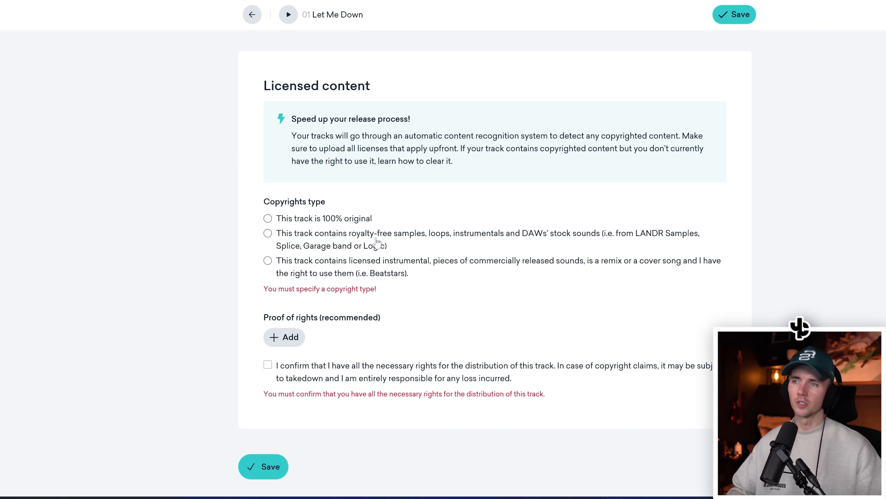
left_click(291, 240)
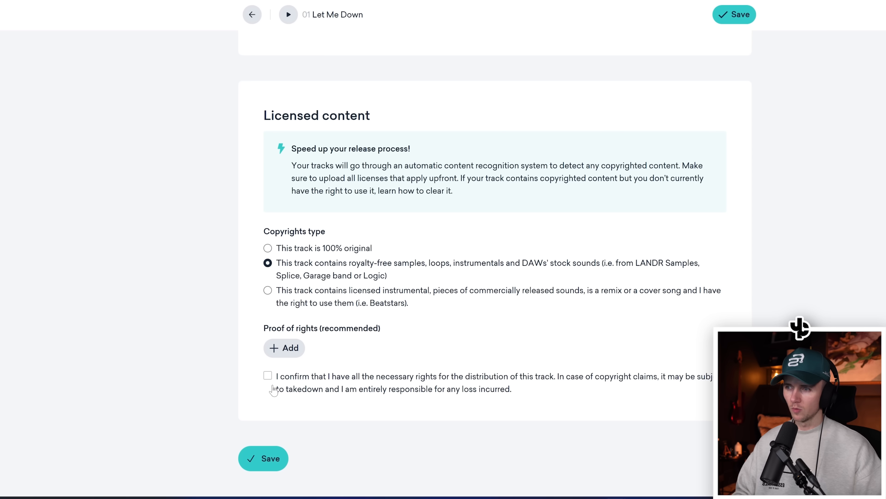
left_click(270, 466)
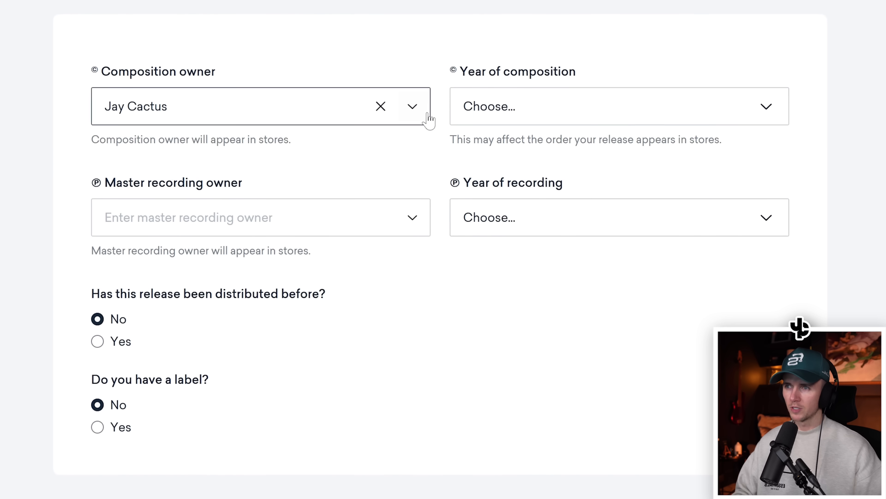
Set the years of composition and recording to 2025 and enter the master recording owner's name.
left_click(577, 121)
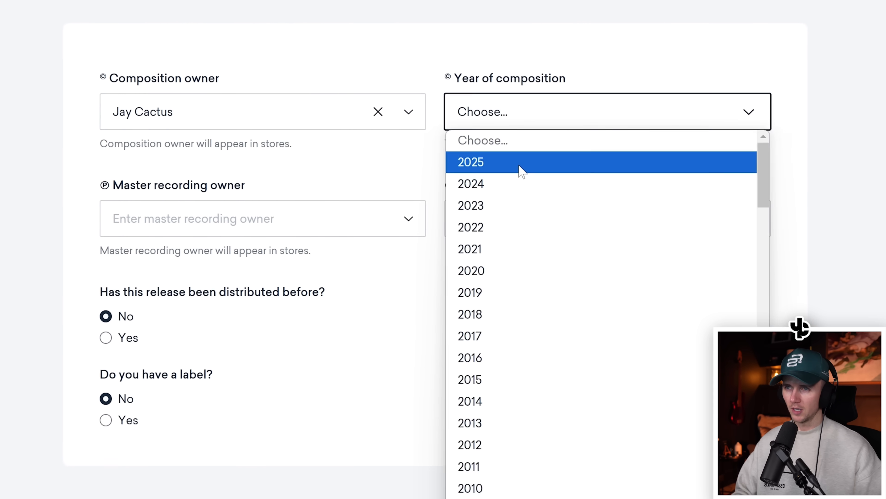
left_click(520, 162)
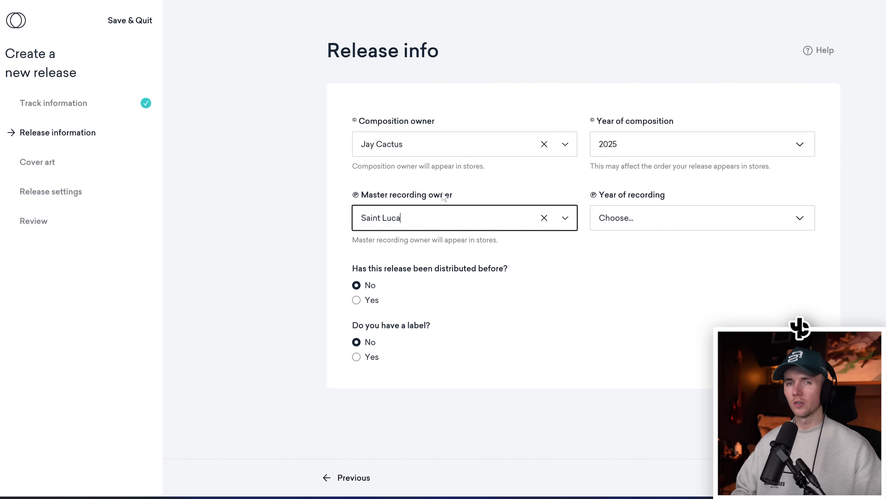
left_click(628, 218)
left_click(643, 255)
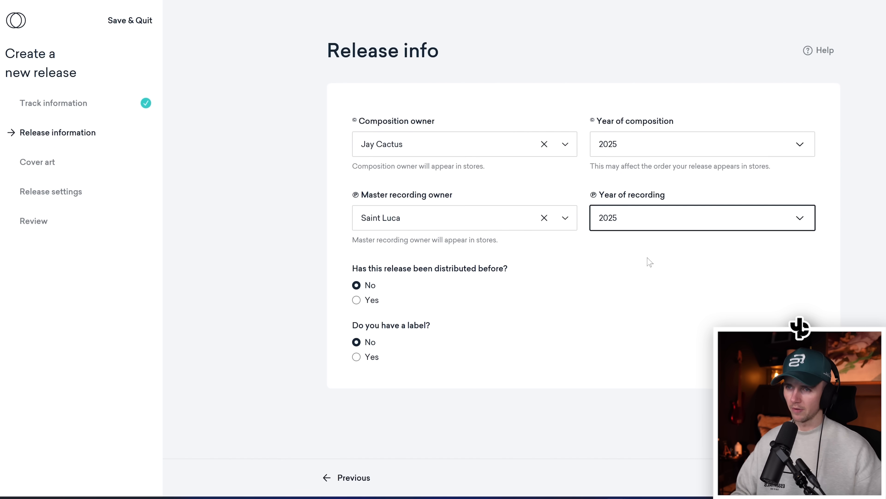